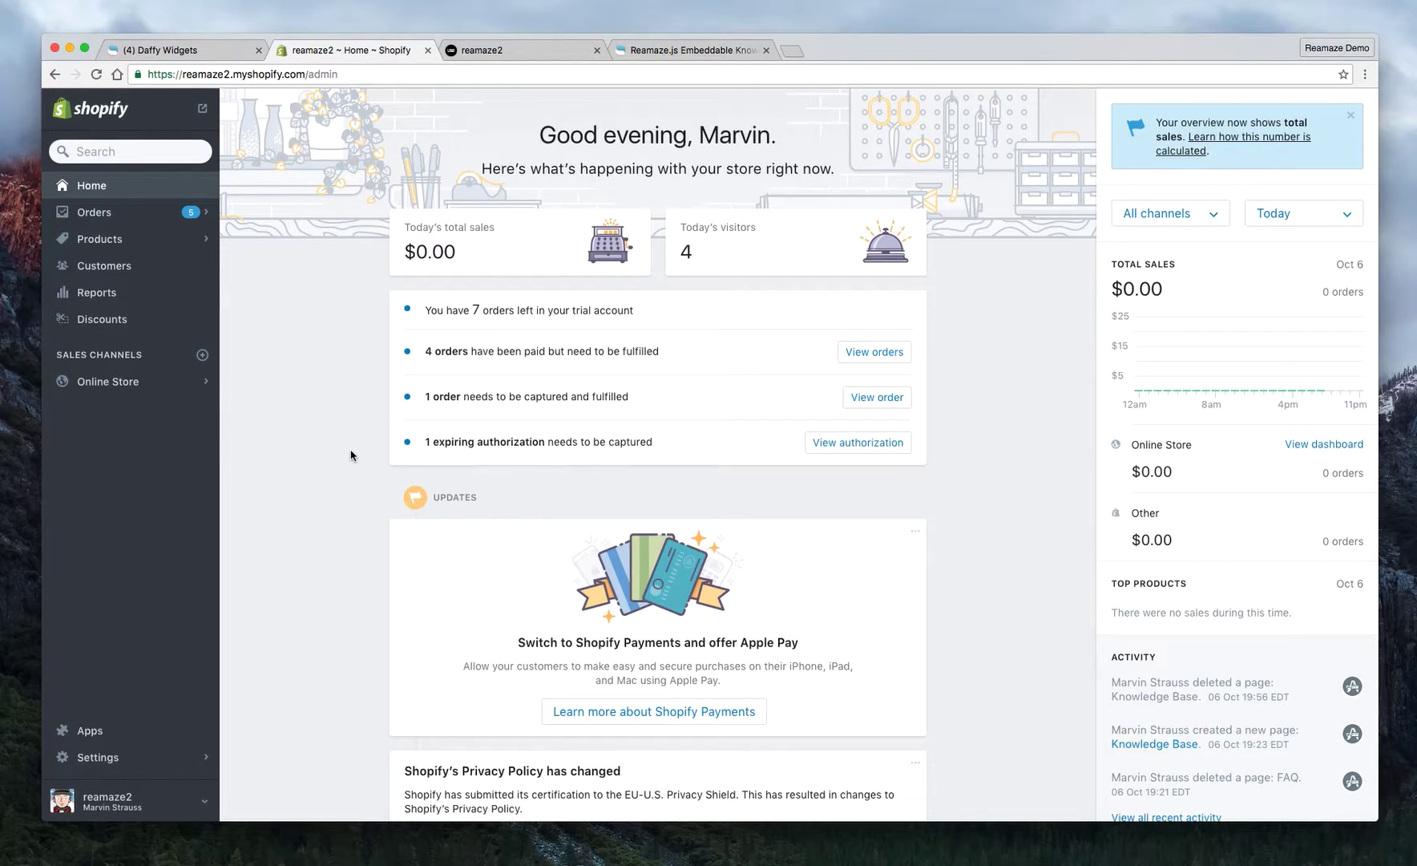
# - View the live reamaze2 storefront and its Home, Catalog, Blog and About Us menu
pyautogui.click(486, 51)
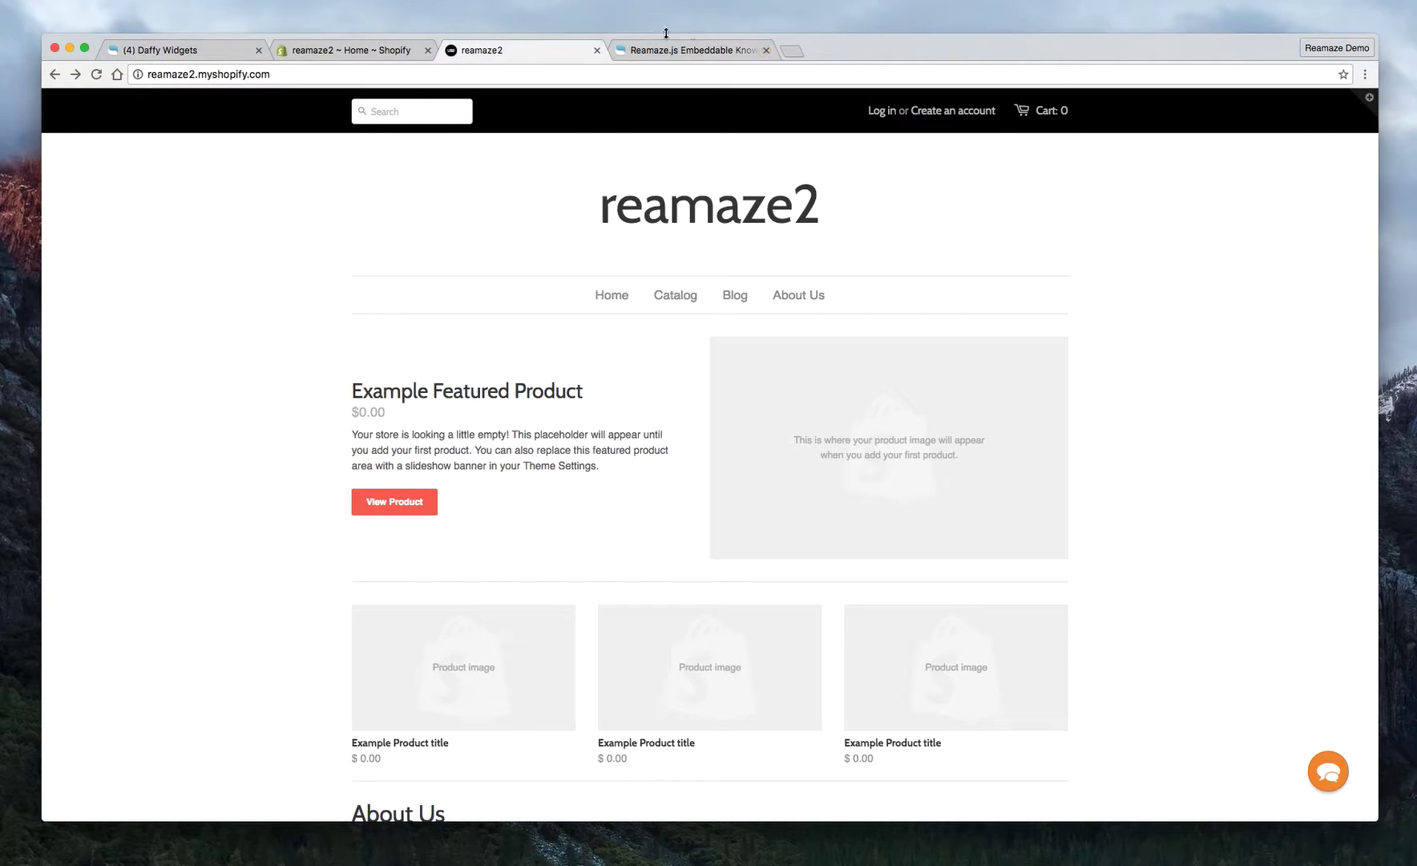
pyautogui.click(391, 54)
# - List the Re:amaze knowledge base articles filtered to the reamaze2 brand
pyautogui.click(168, 49)
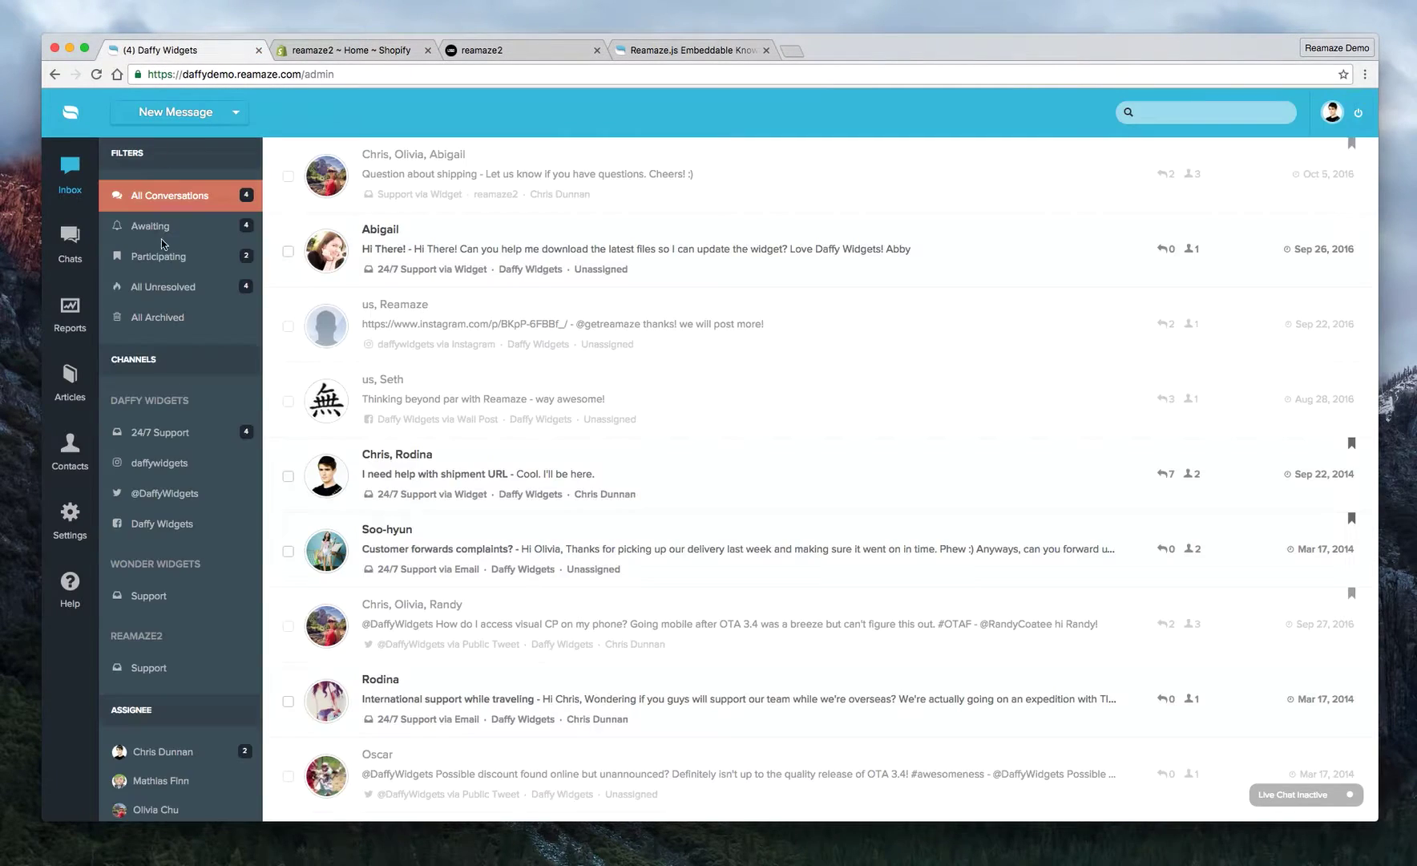
pyautogui.click(71, 383)
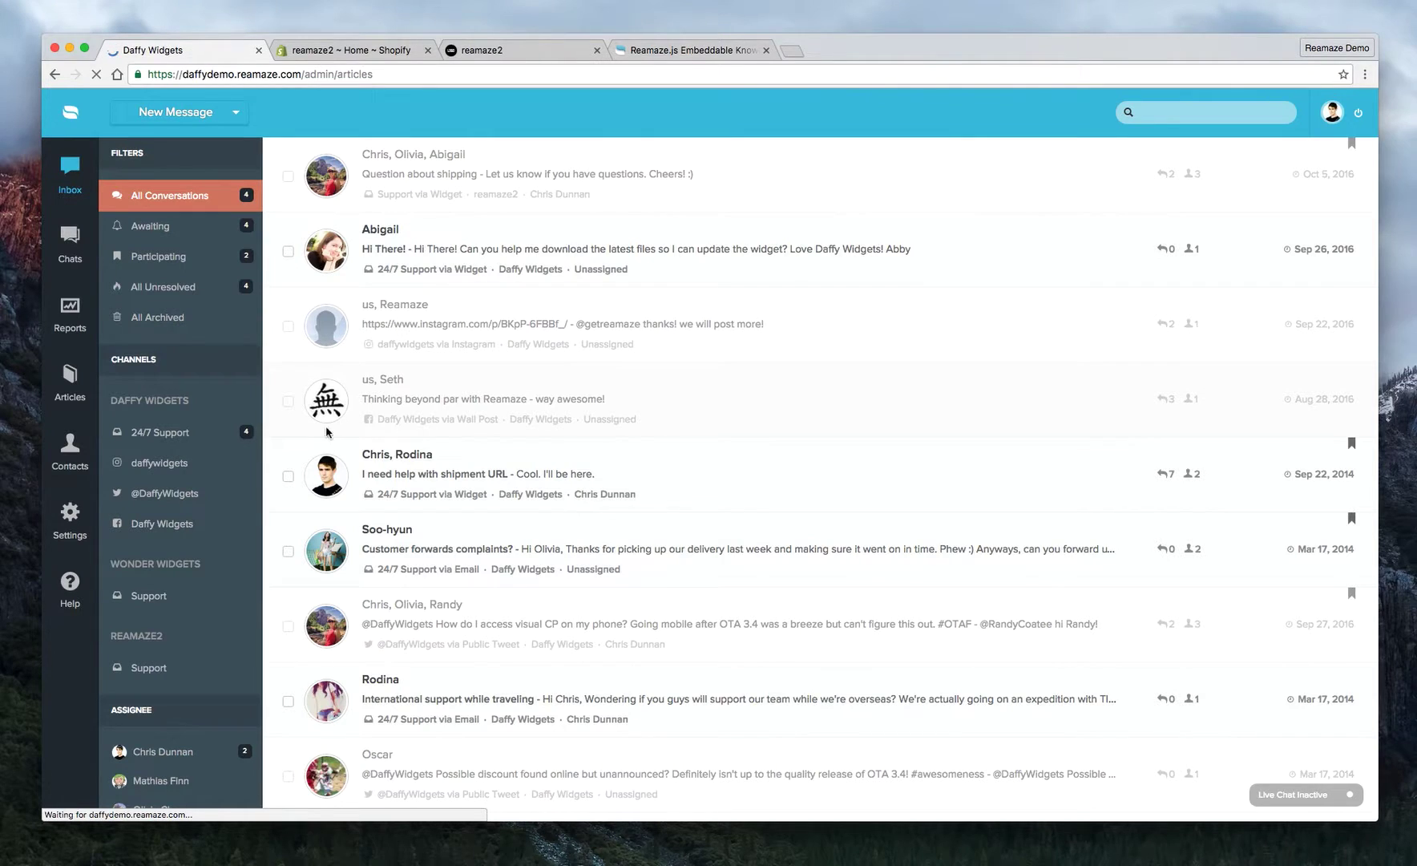
pyautogui.click(160, 475)
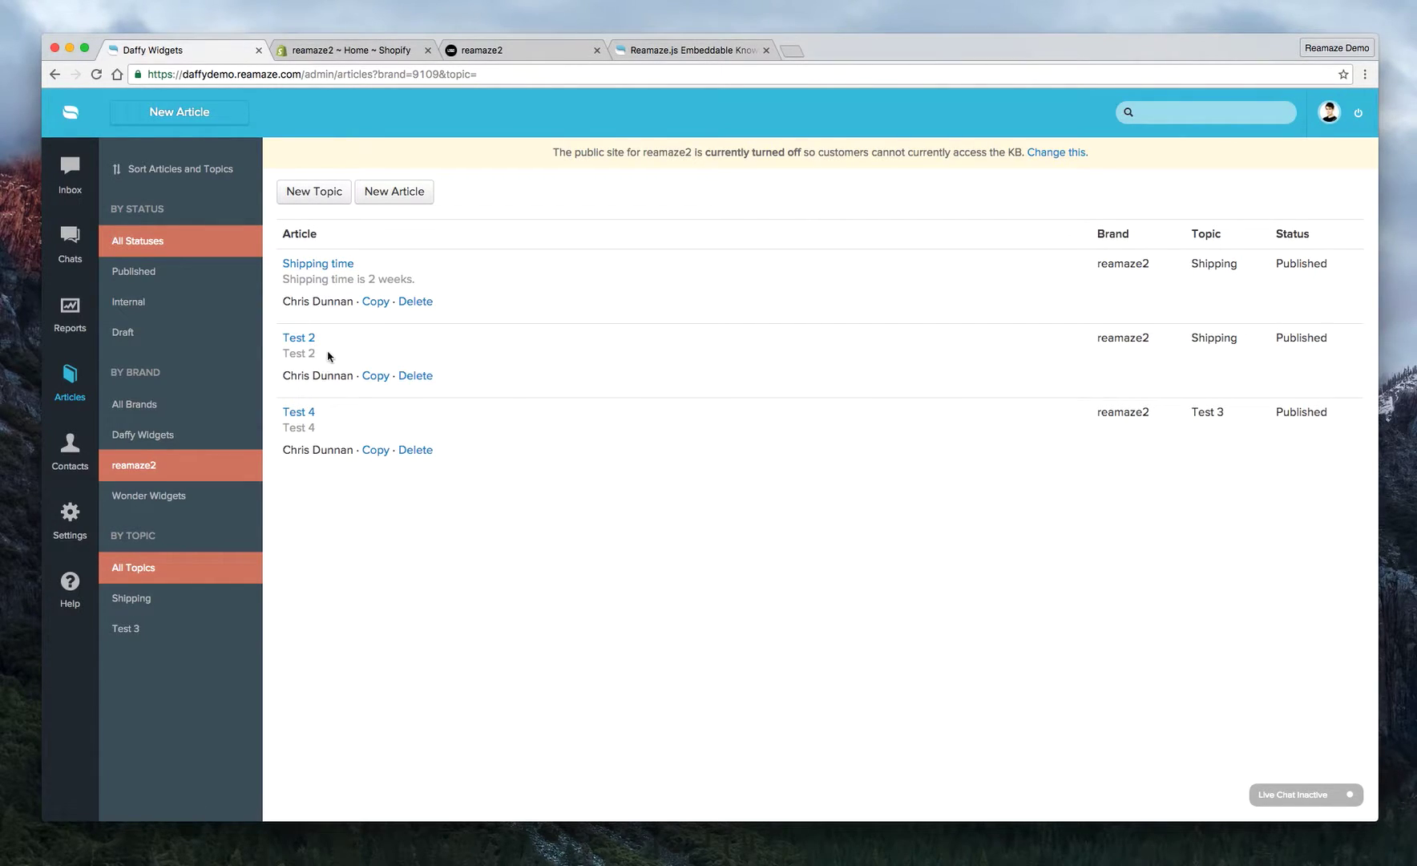
pyautogui.click(500, 54)
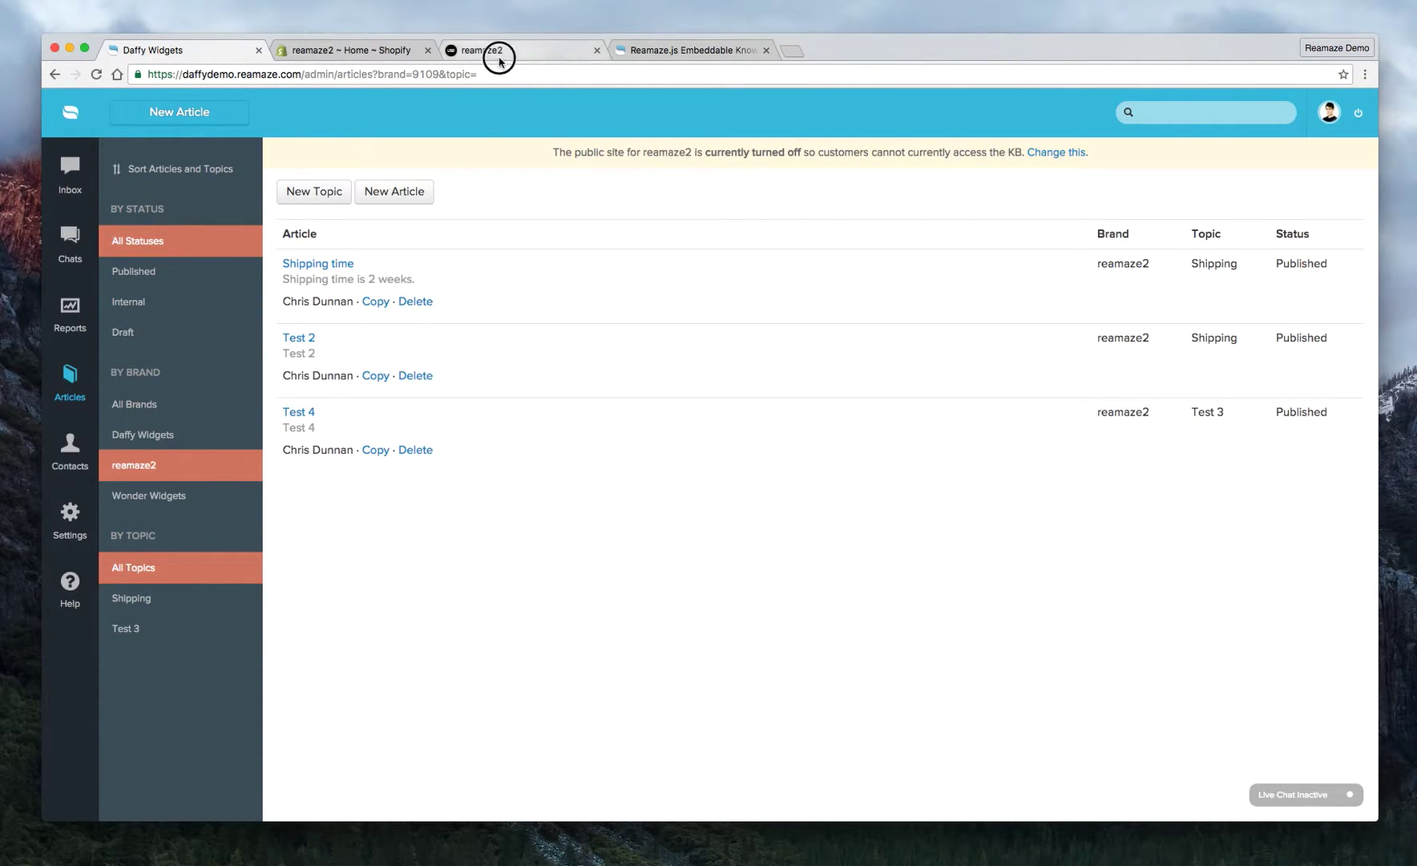
# - Add a new Online Store page titled 'FAQ' and save it
pyautogui.click(360, 56)
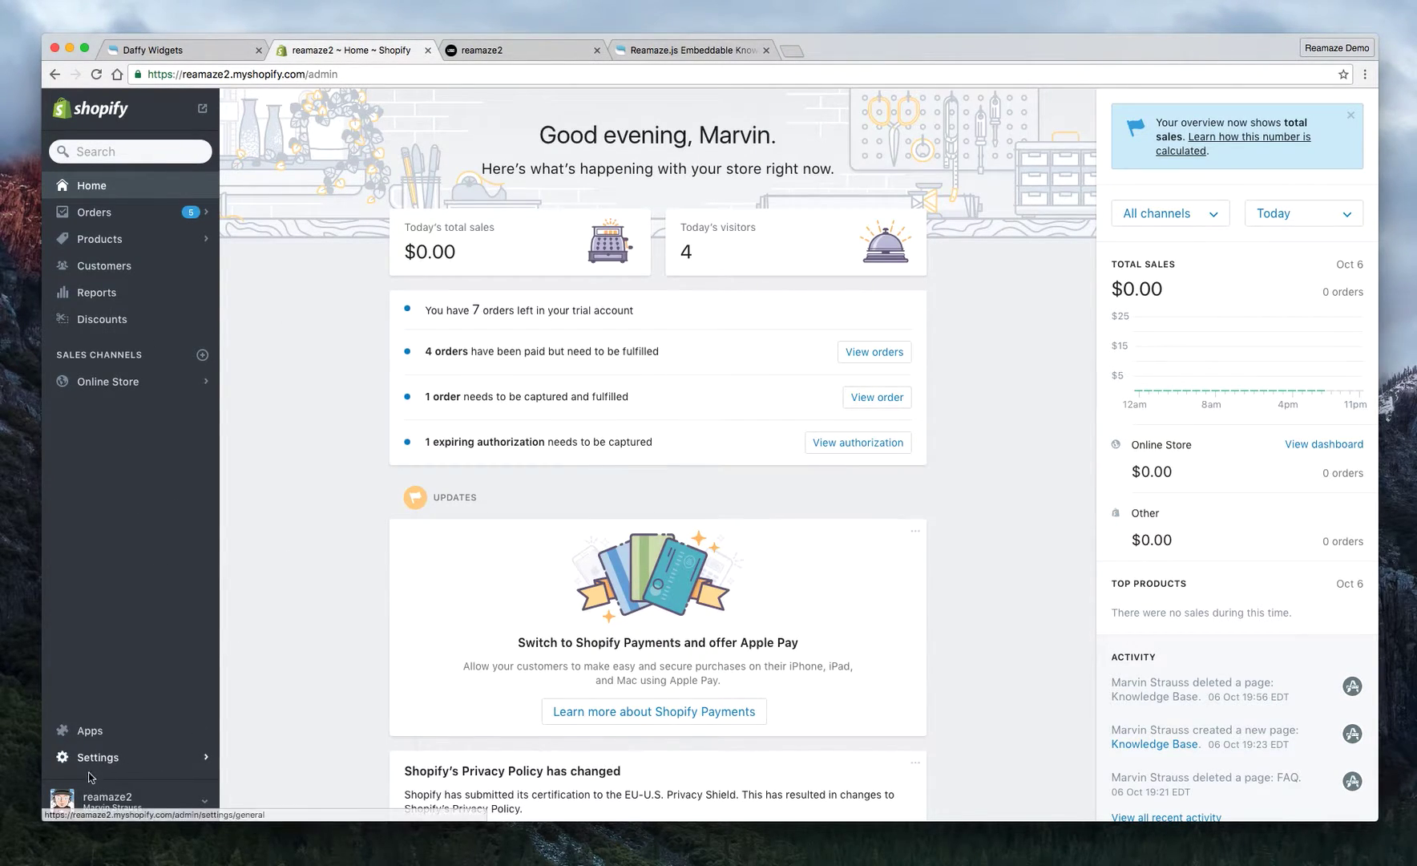
pyautogui.click(117, 384)
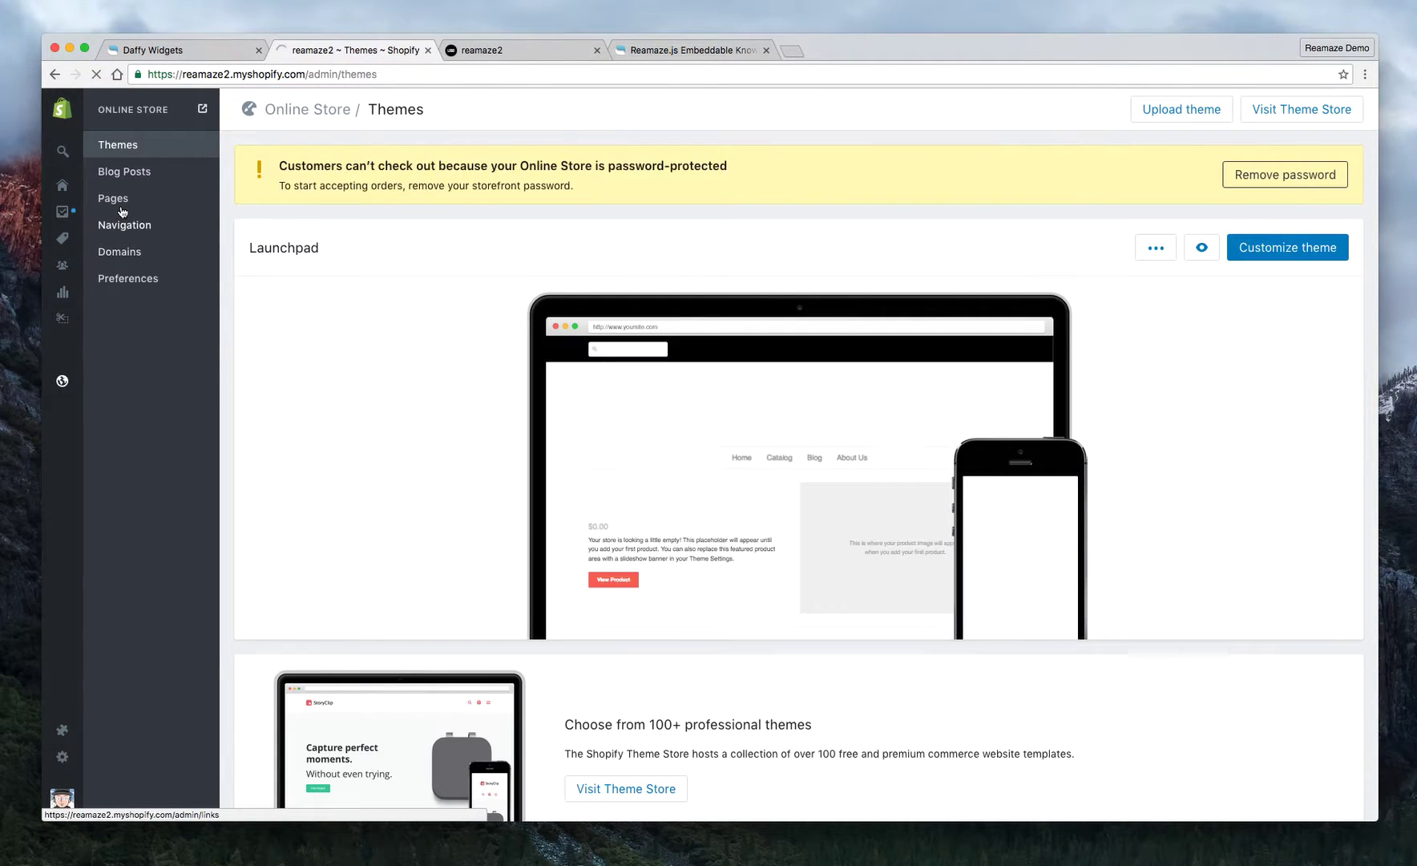
pyautogui.click(117, 199)
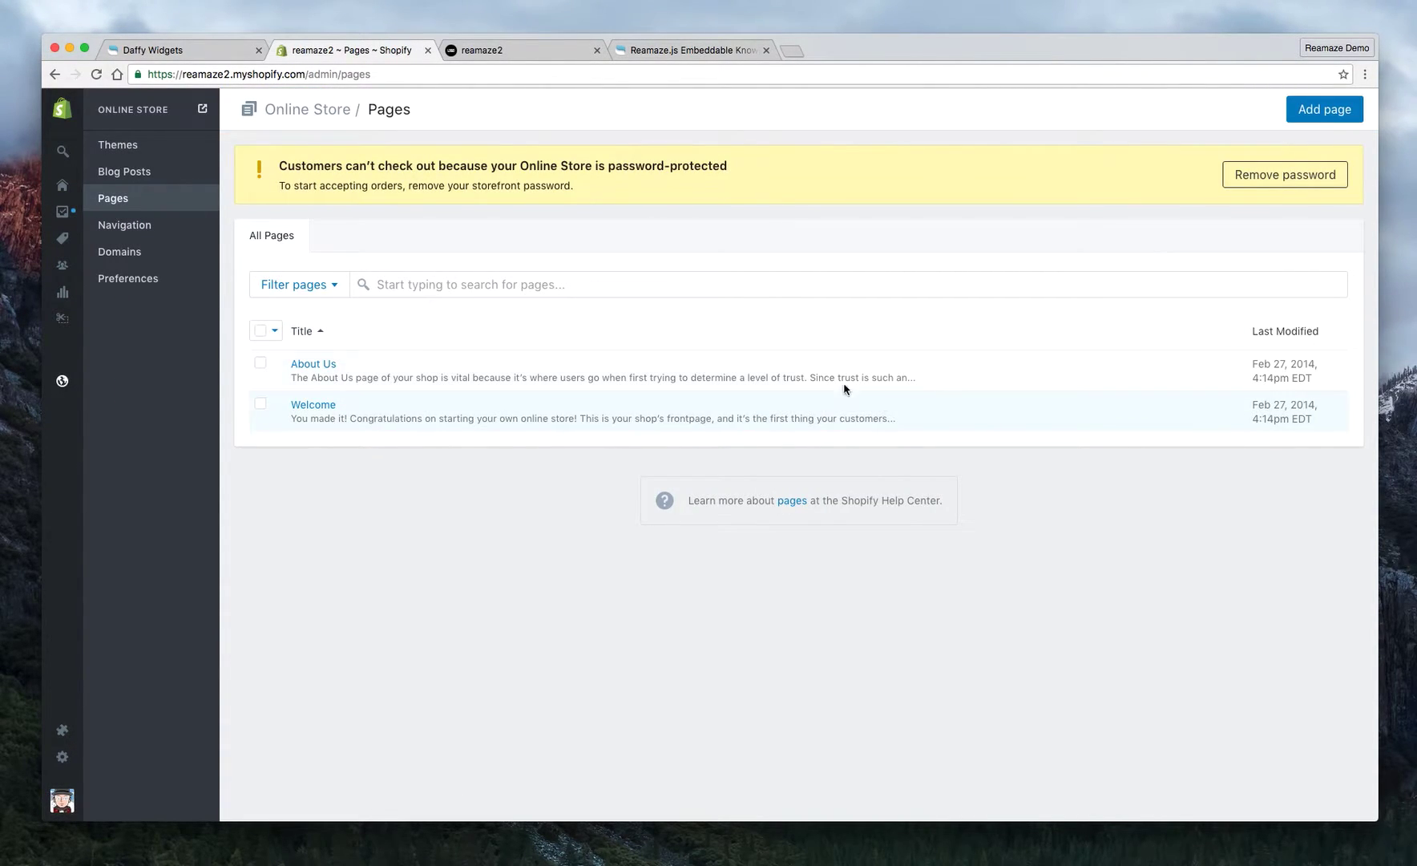
pyautogui.click(1318, 110)
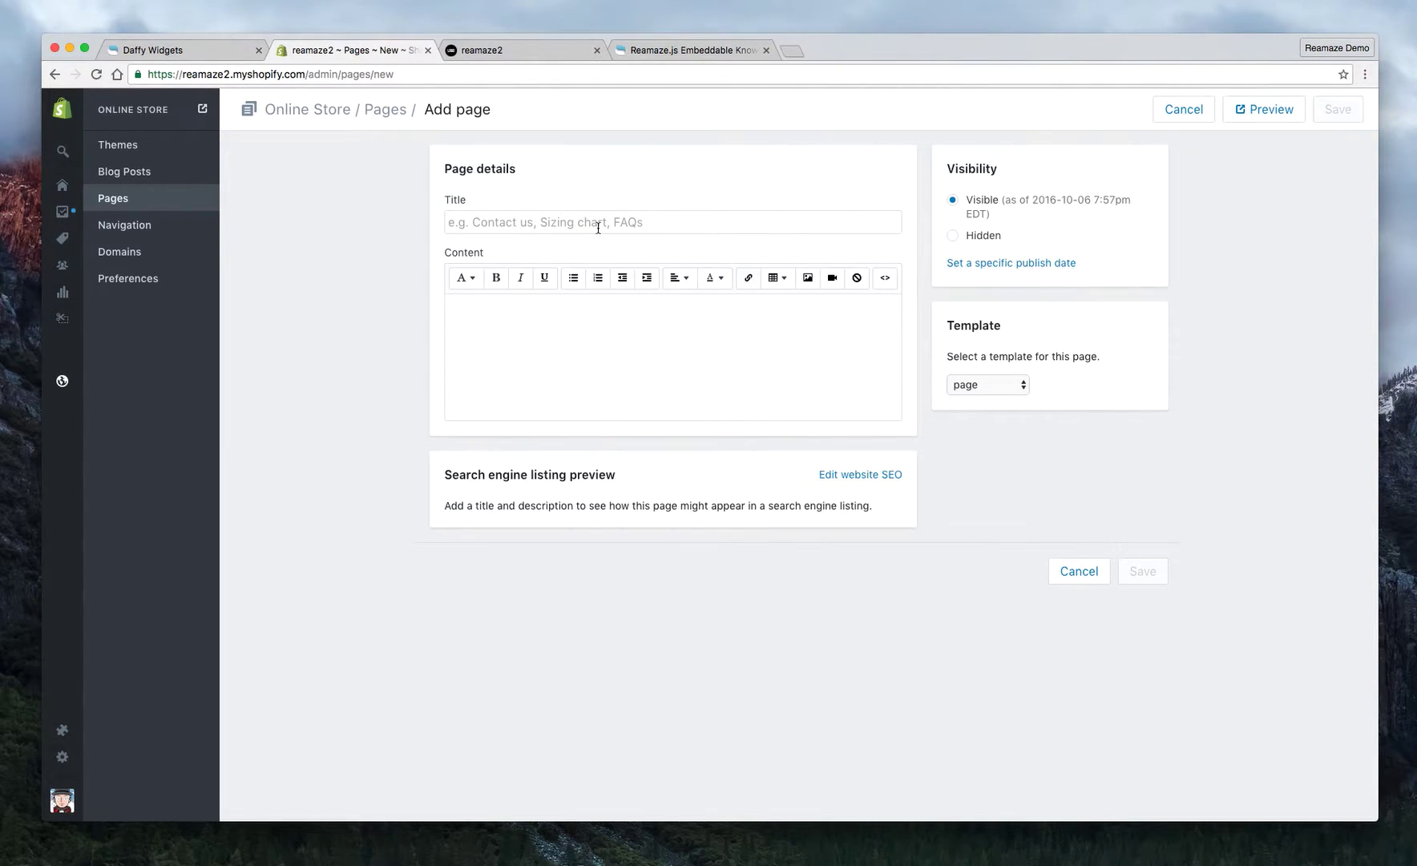
pyautogui.click(597, 223)
pyautogui.write('FAQ')
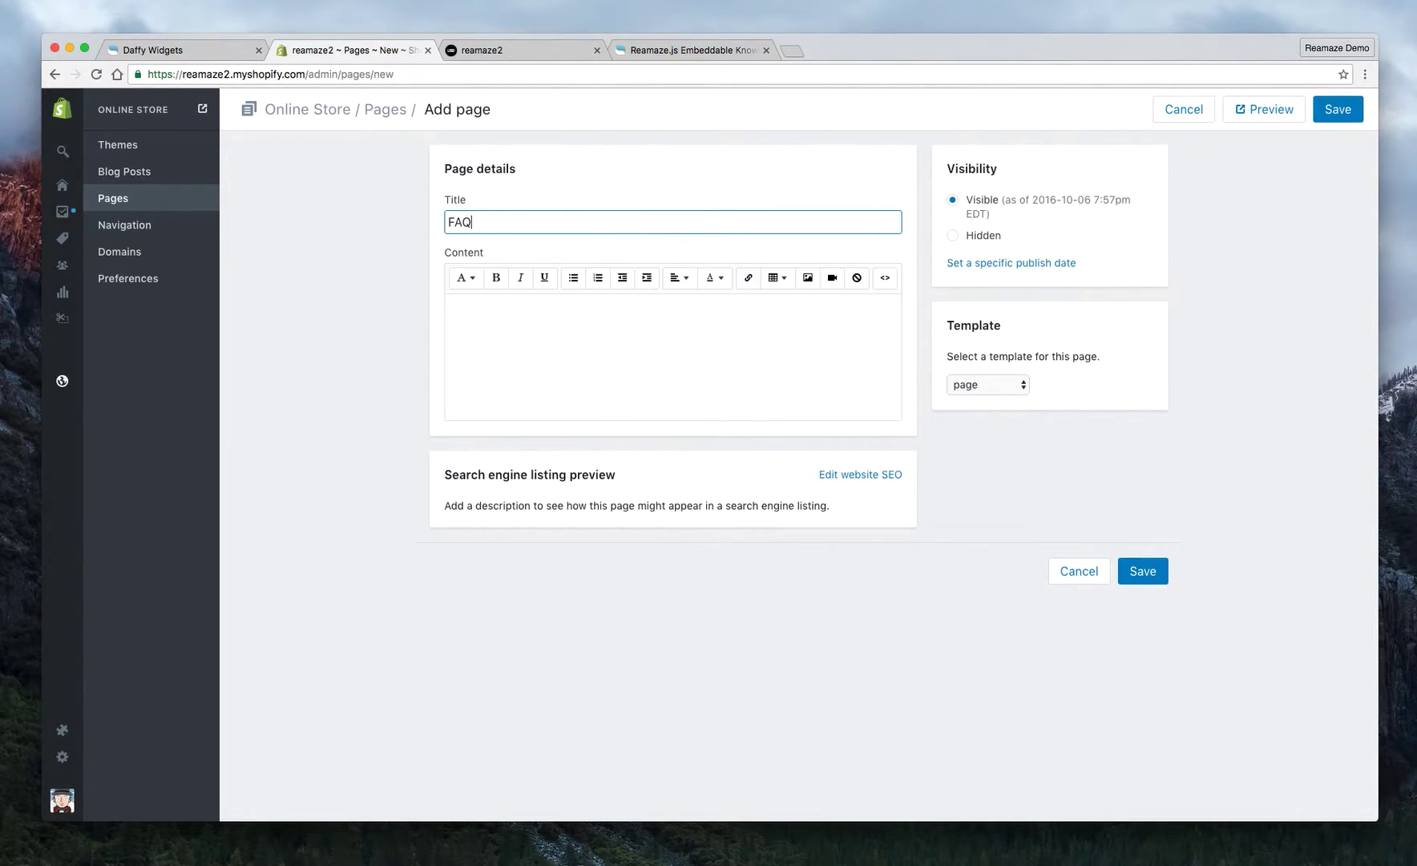
pyautogui.click(1127, 510)
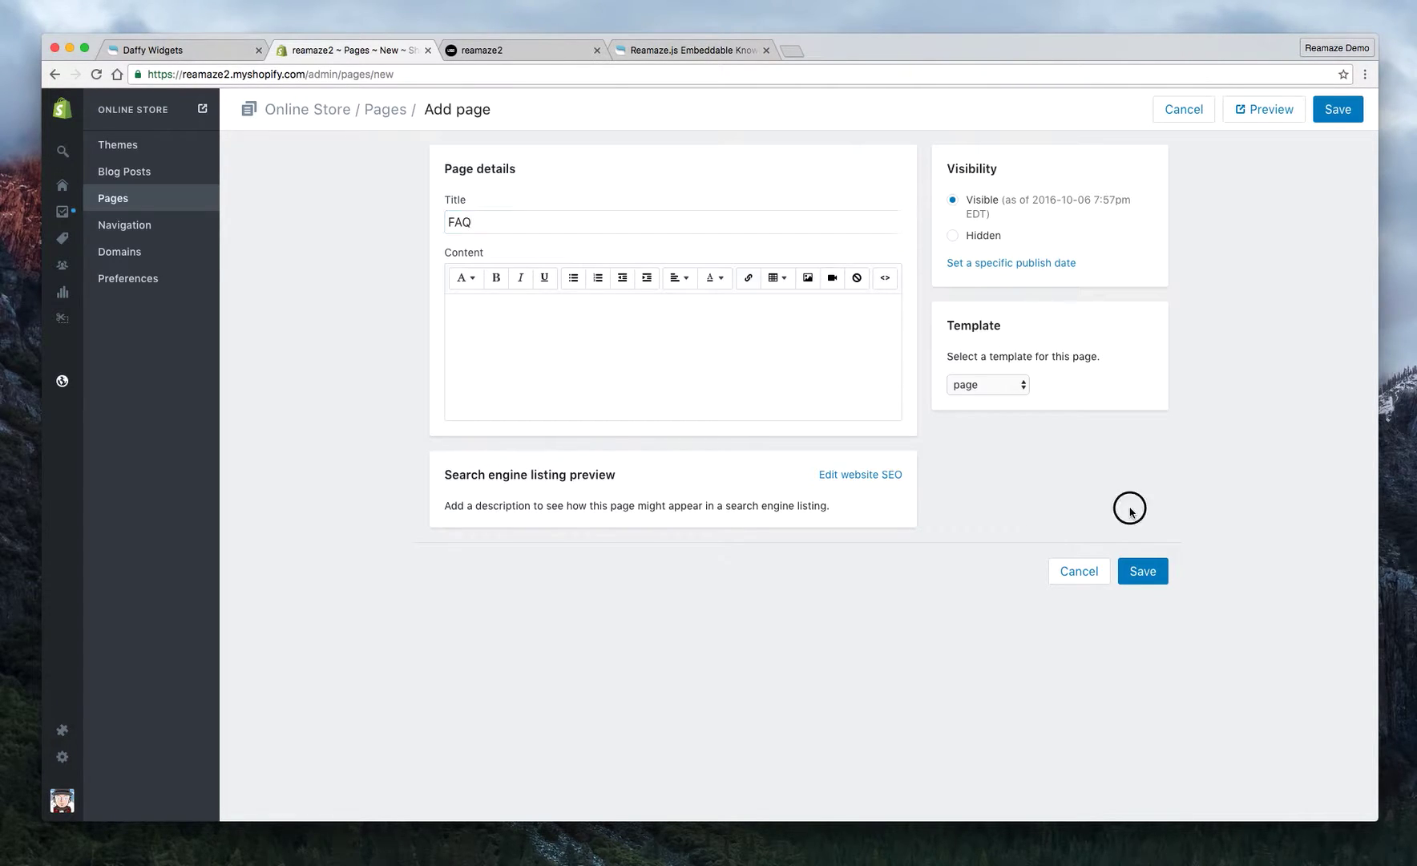
pyautogui.click(1147, 575)
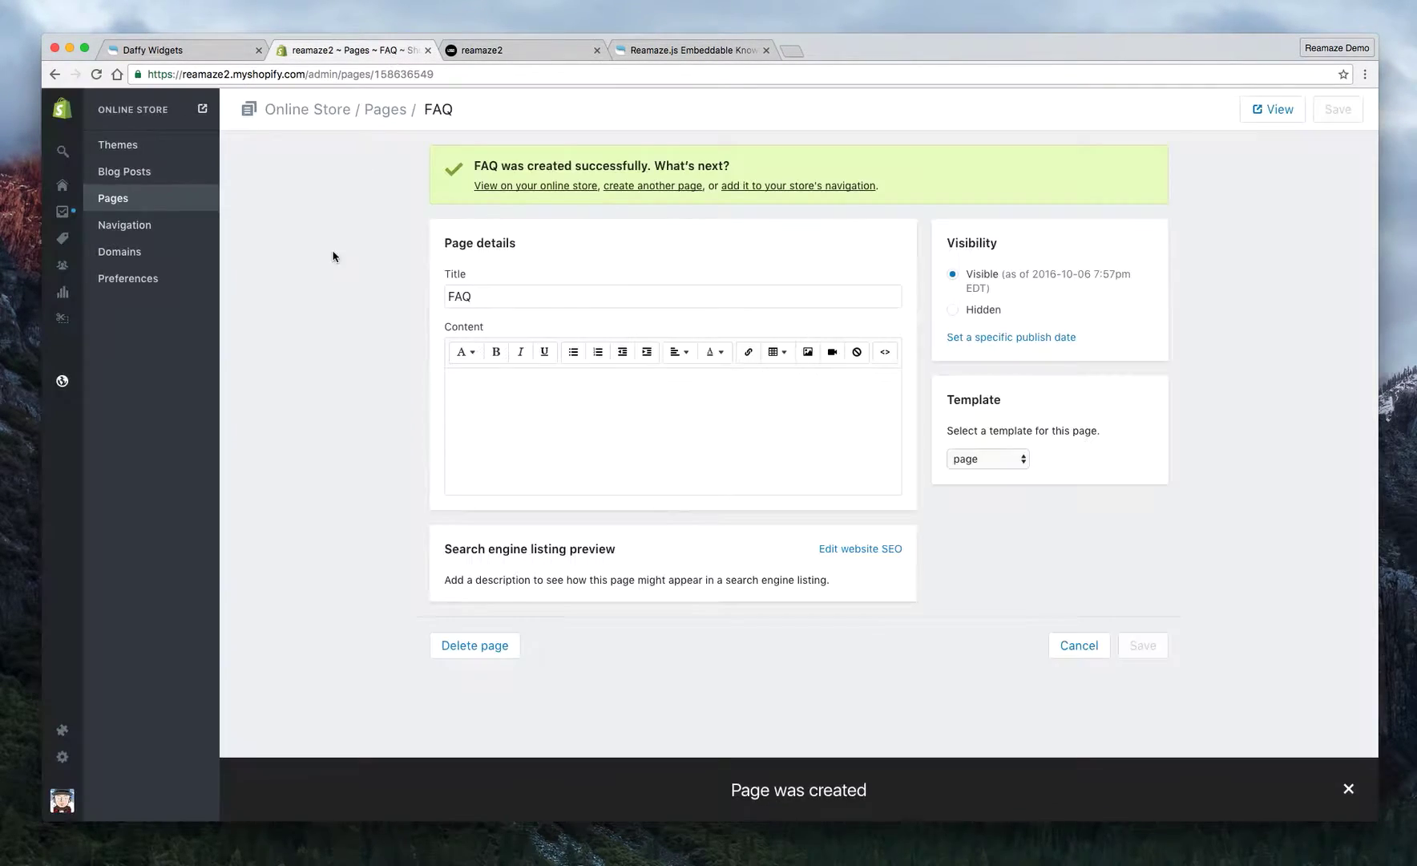
pyautogui.click(124, 225)
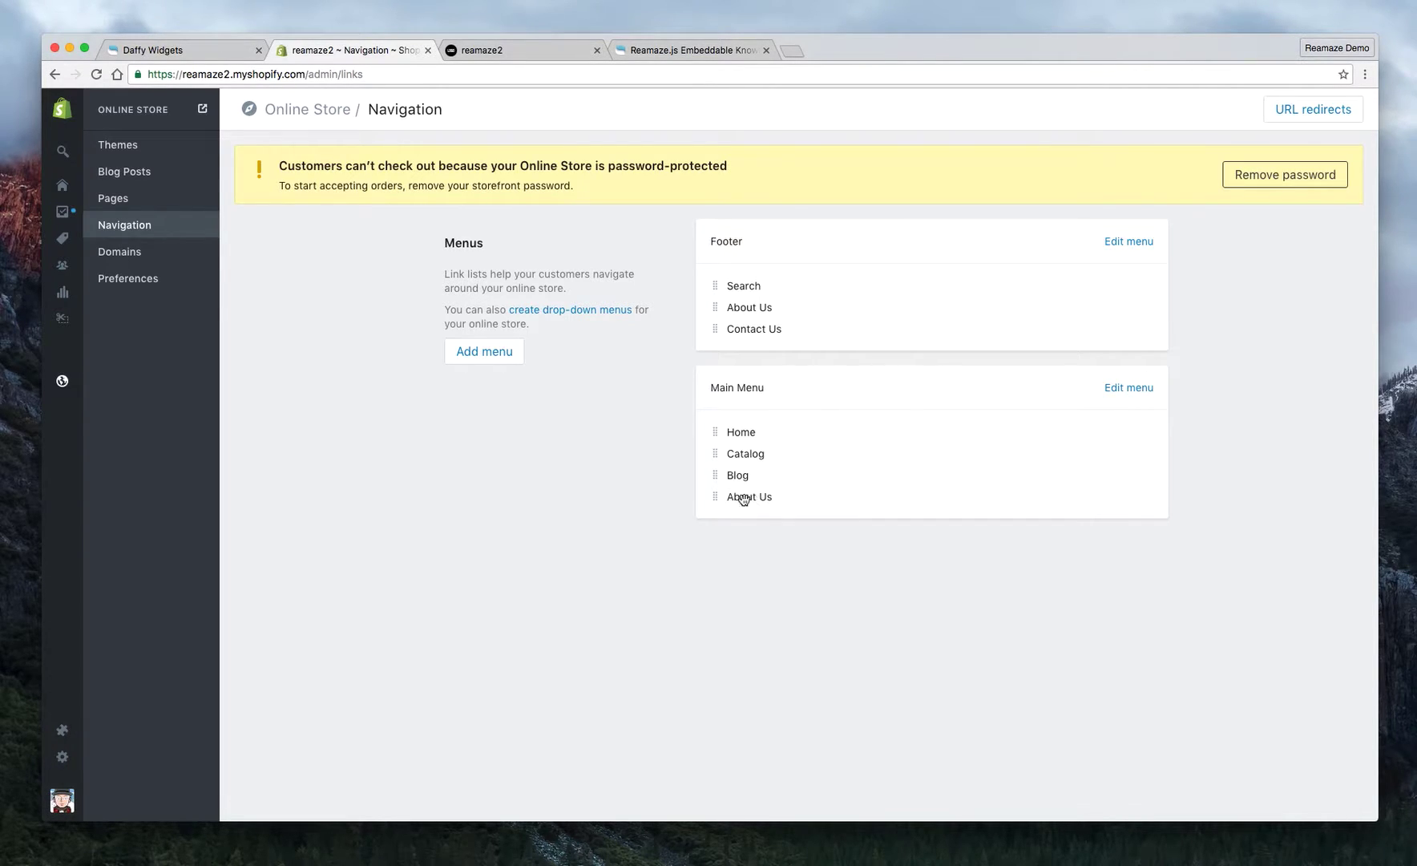
# - Add an 'FAQ' item linked to Page > FAQ in the Main Menu and save the menu
pyautogui.click(1116, 388)
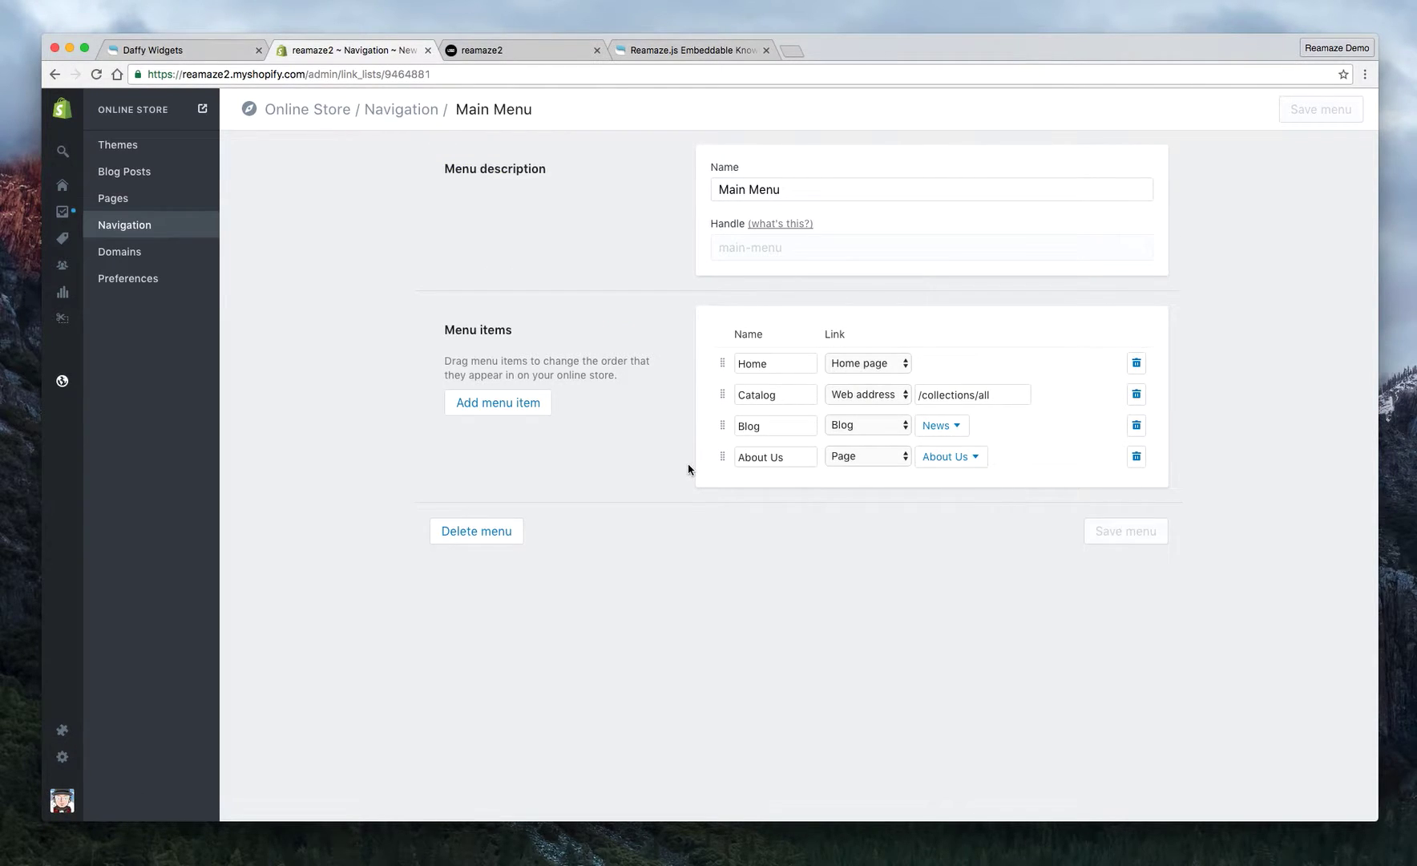
pyautogui.click(503, 406)
pyautogui.click(792, 486)
pyautogui.write('FAQ')
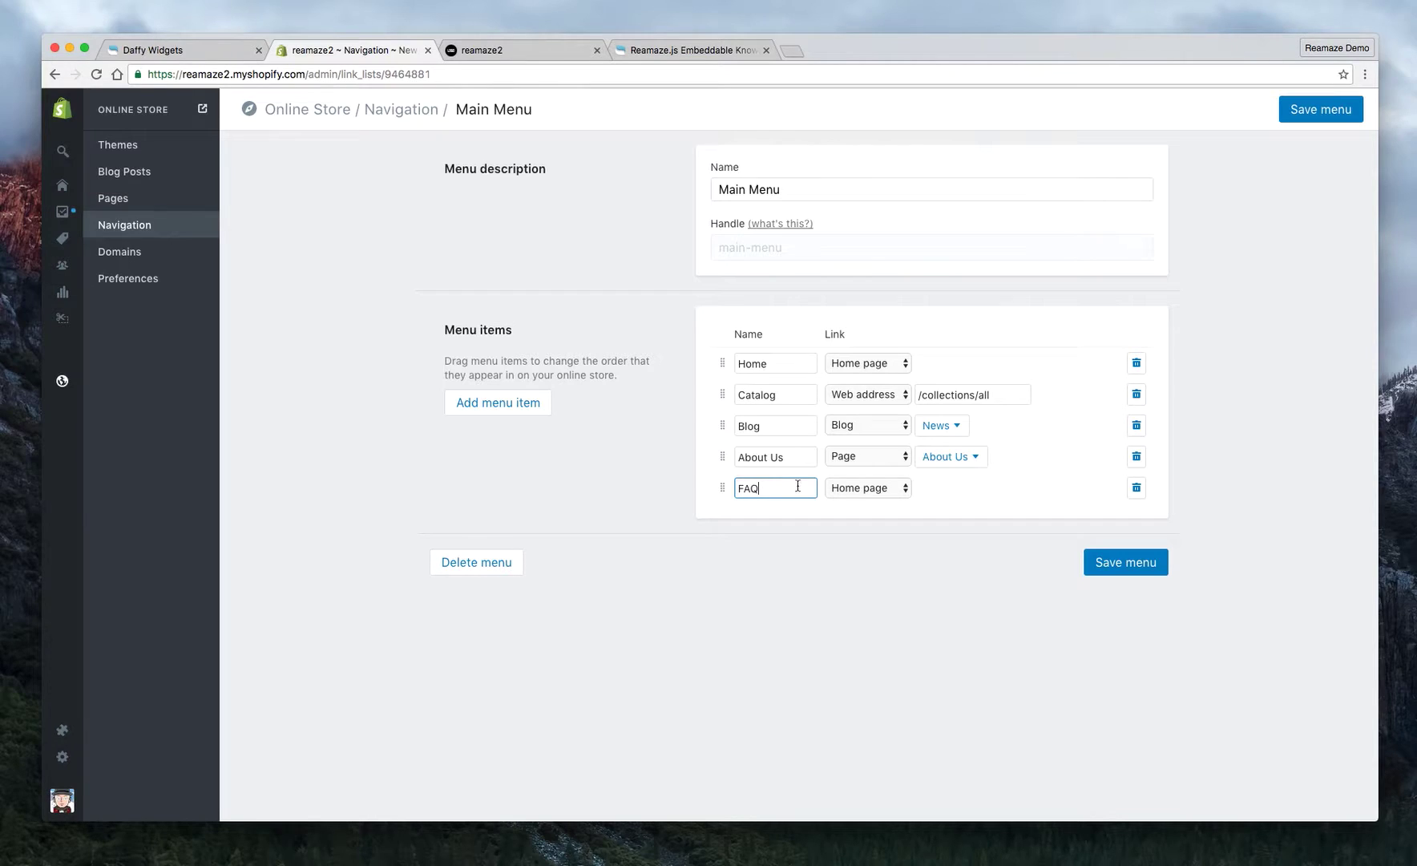
pyautogui.click(897, 489)
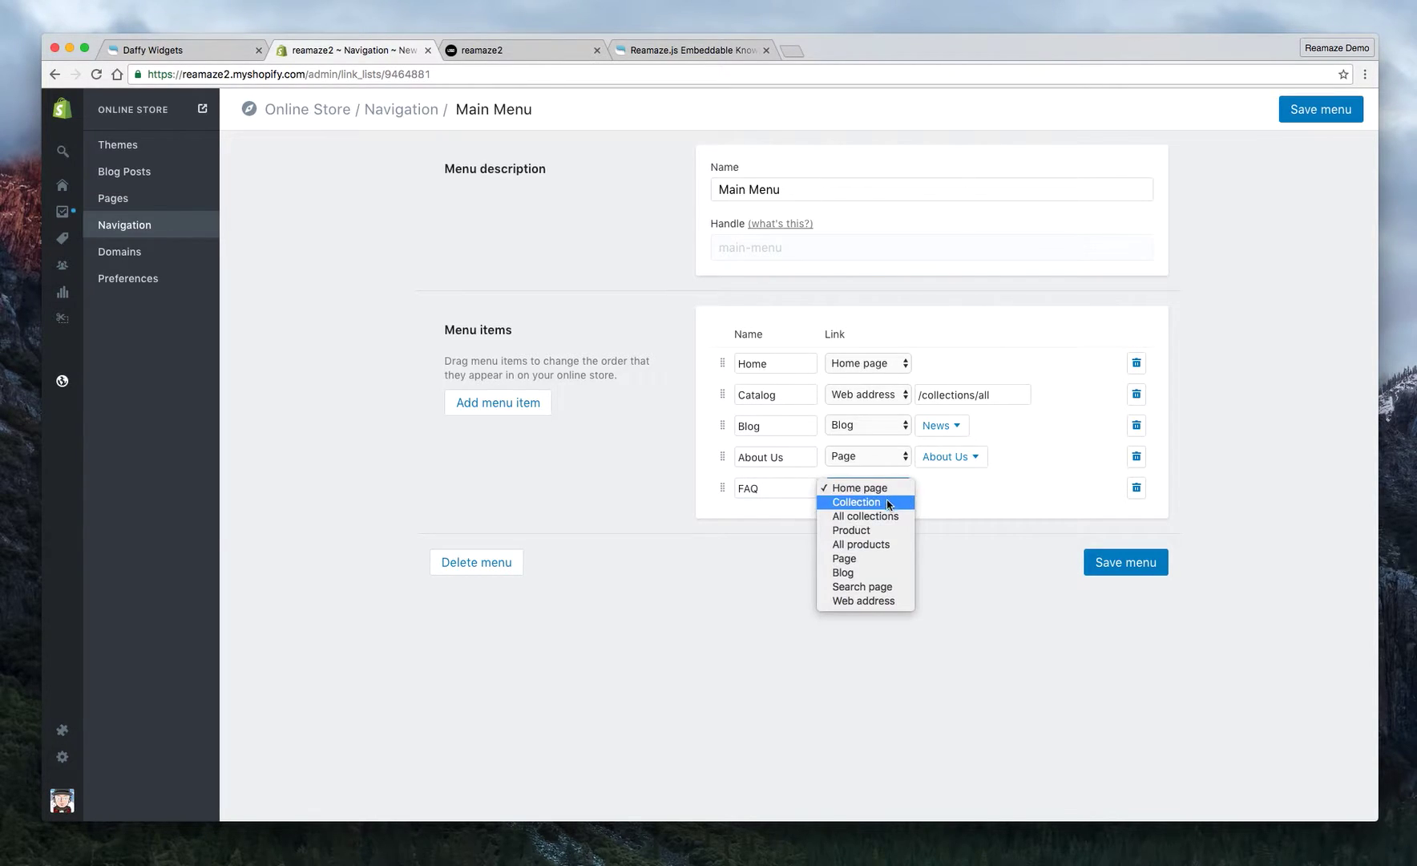
pyautogui.click(862, 567)
pyautogui.click(961, 491)
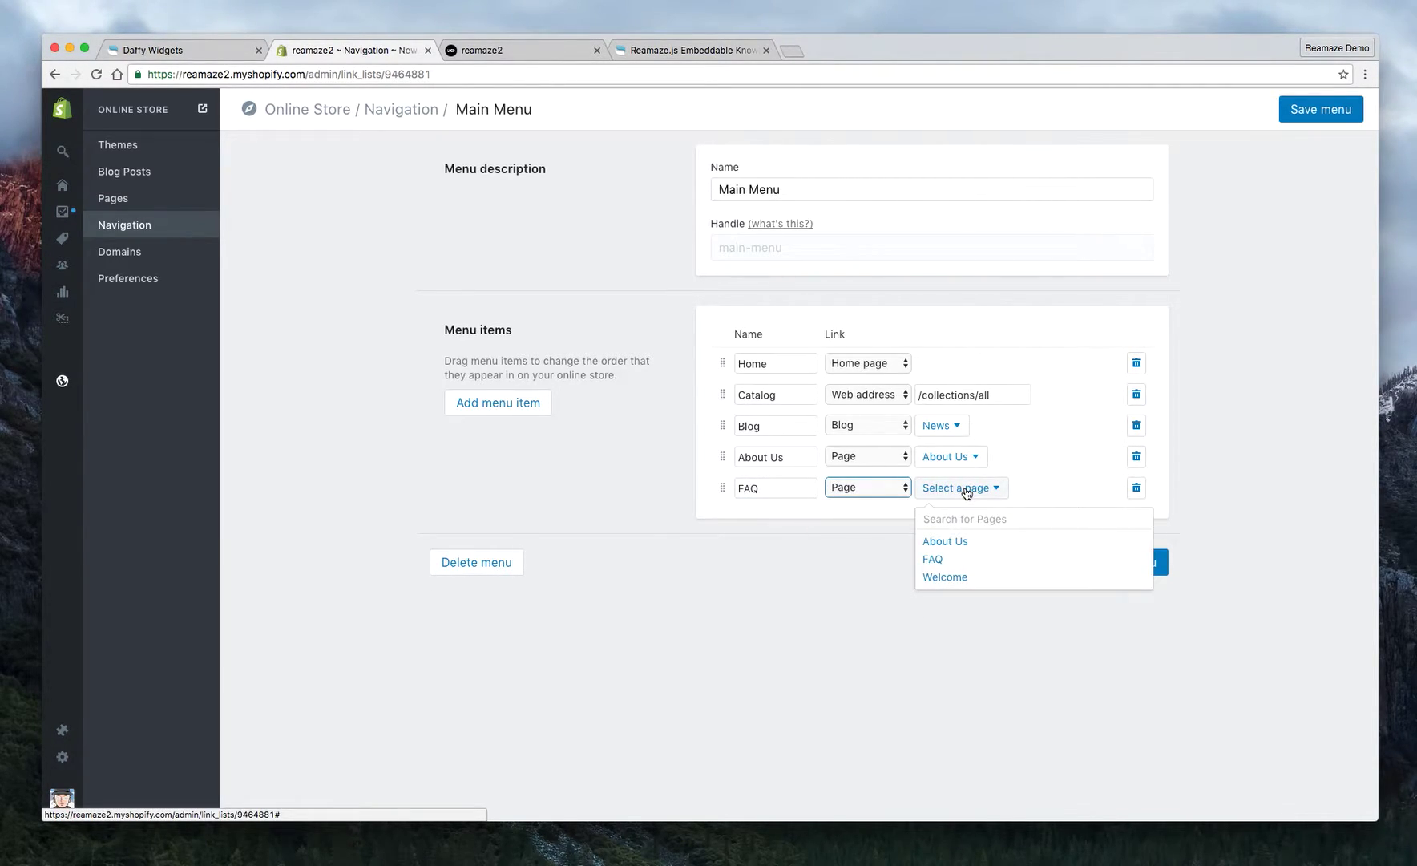
pyautogui.click(936, 560)
pyautogui.click(1114, 565)
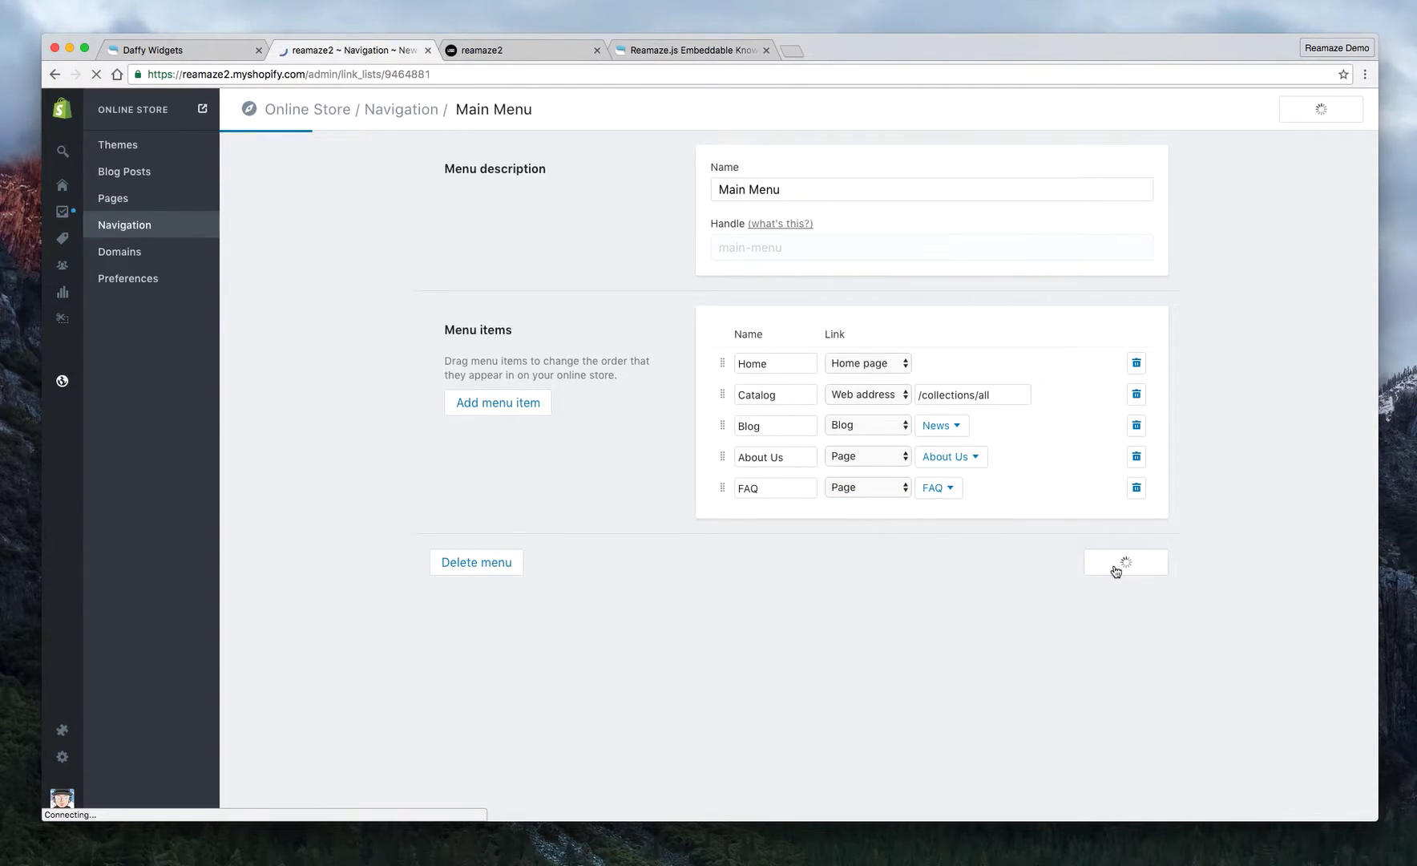
pyautogui.click(485, 51)
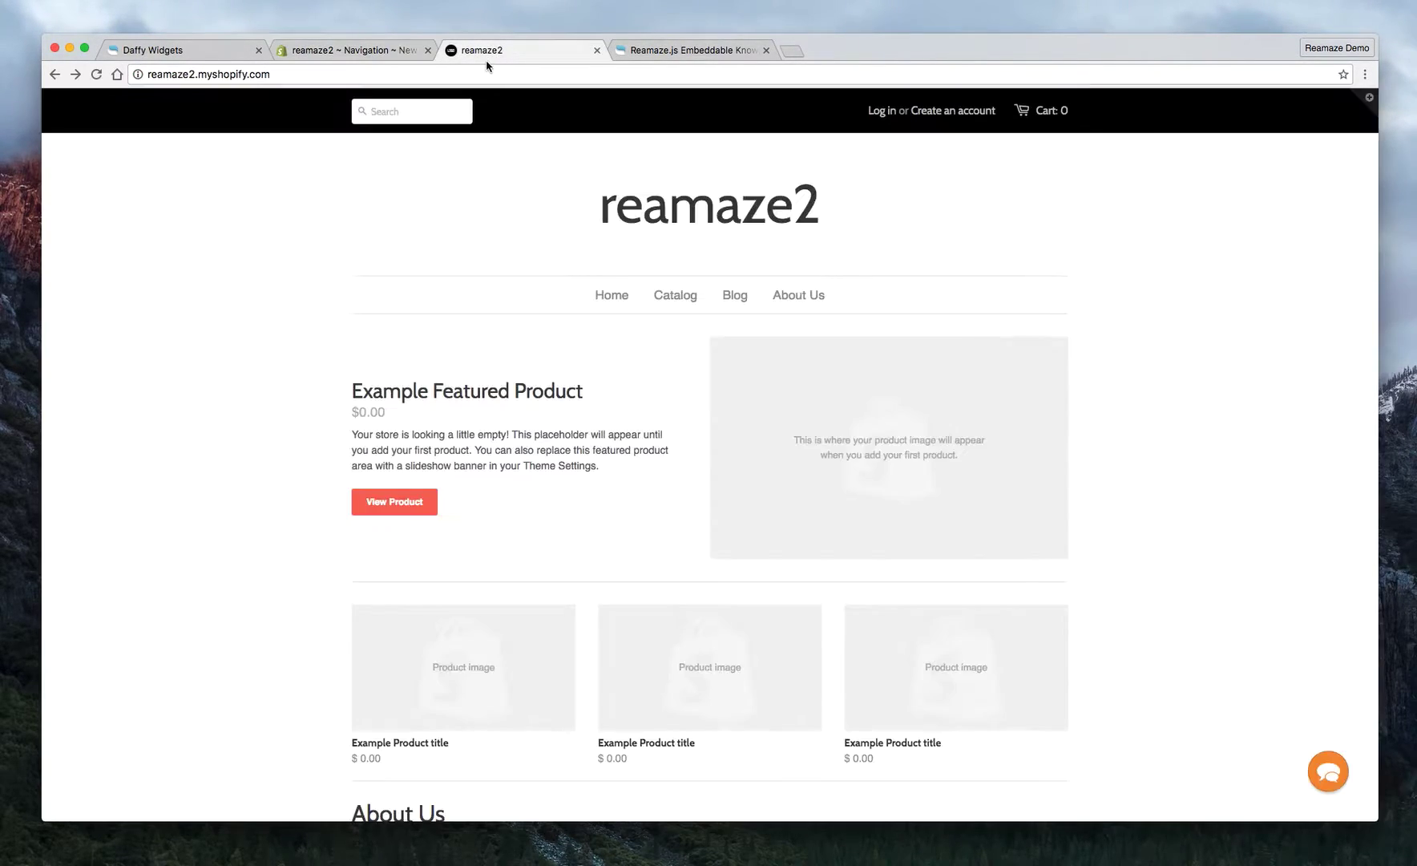
# - Reload the storefront to confirm the FAQ link, then open the FAQ page for editing
pyautogui.click(96, 74)
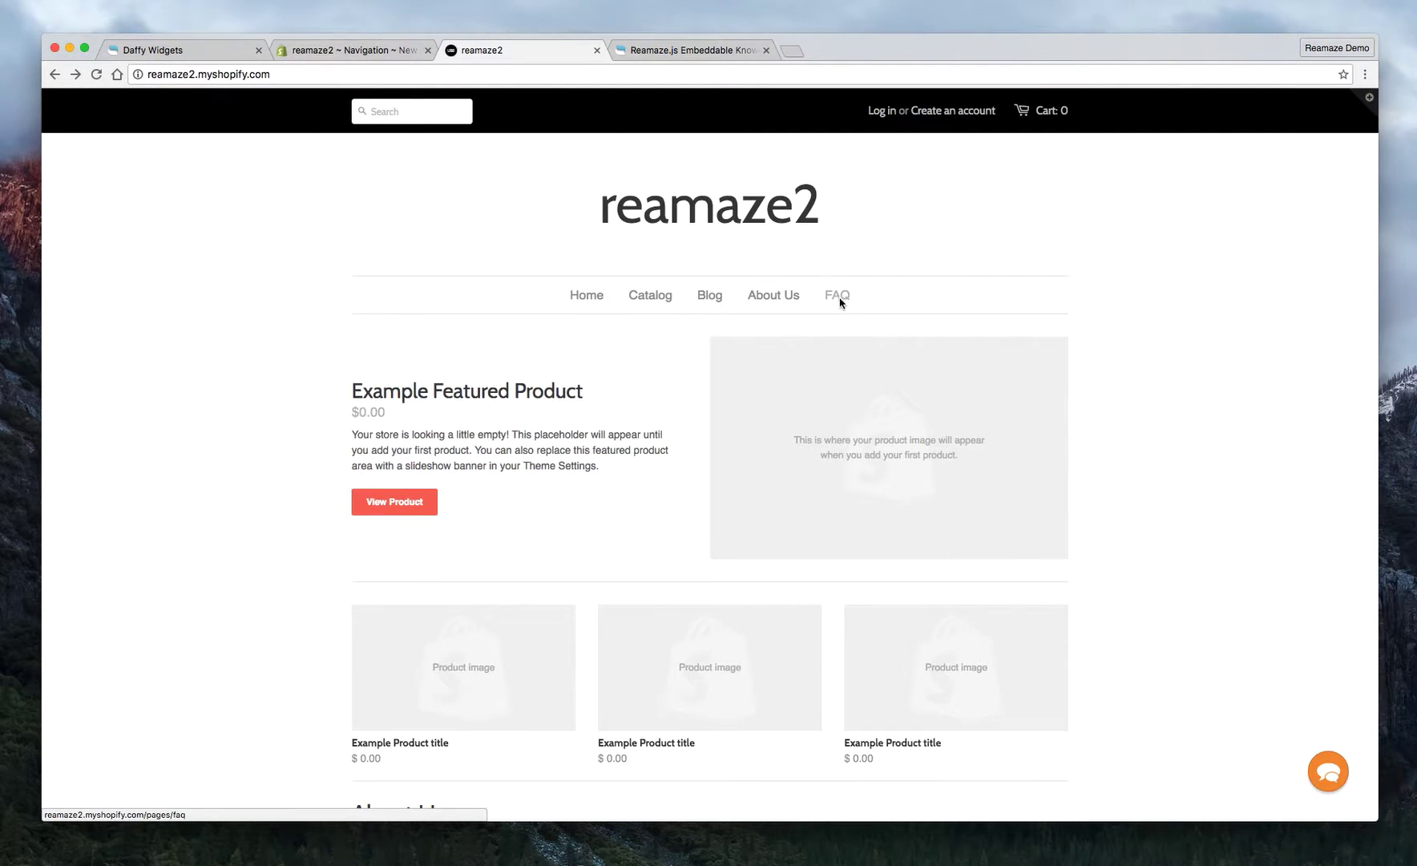
pyautogui.click(380, 55)
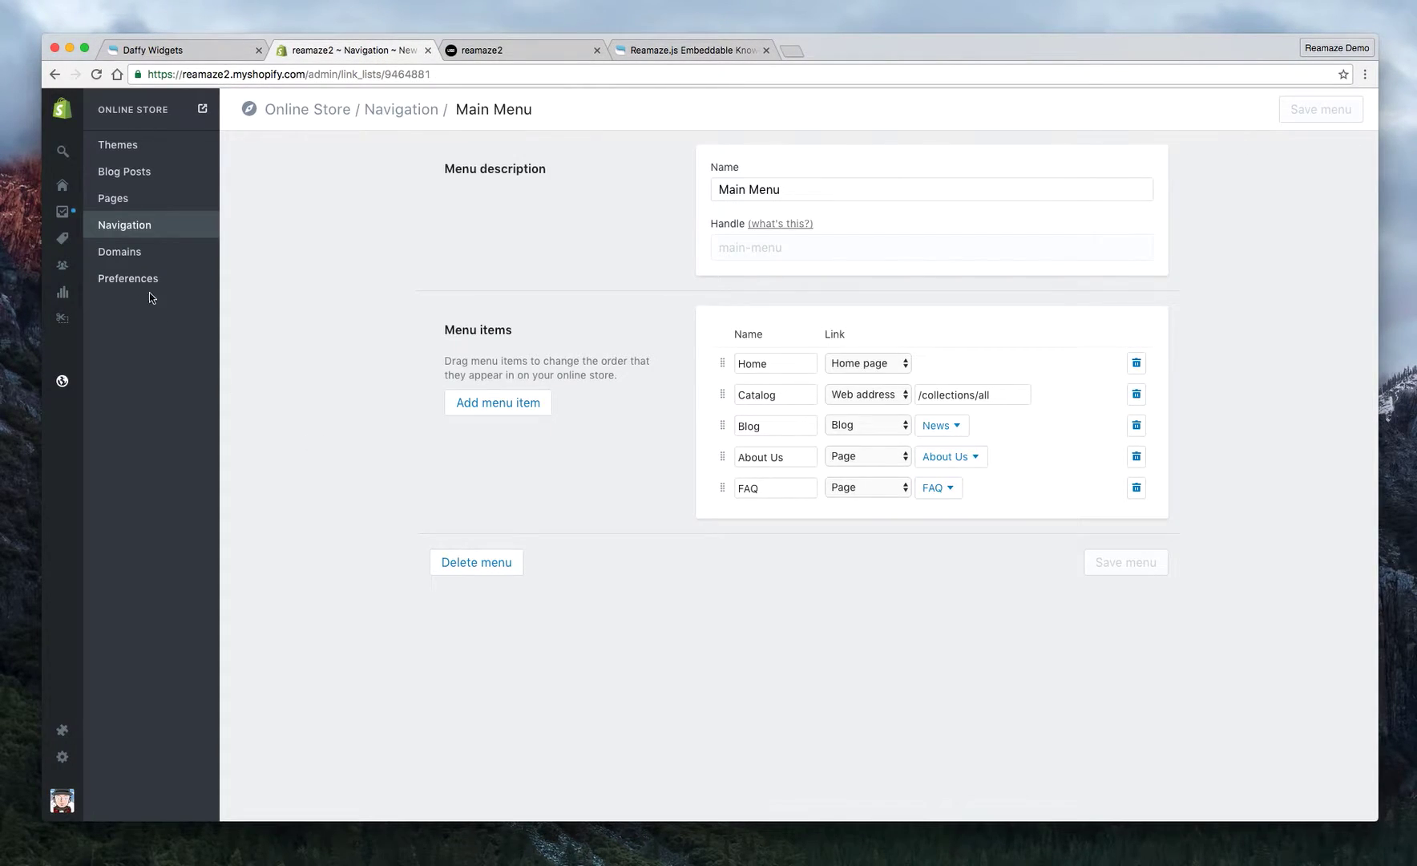
pyautogui.click(113, 198)
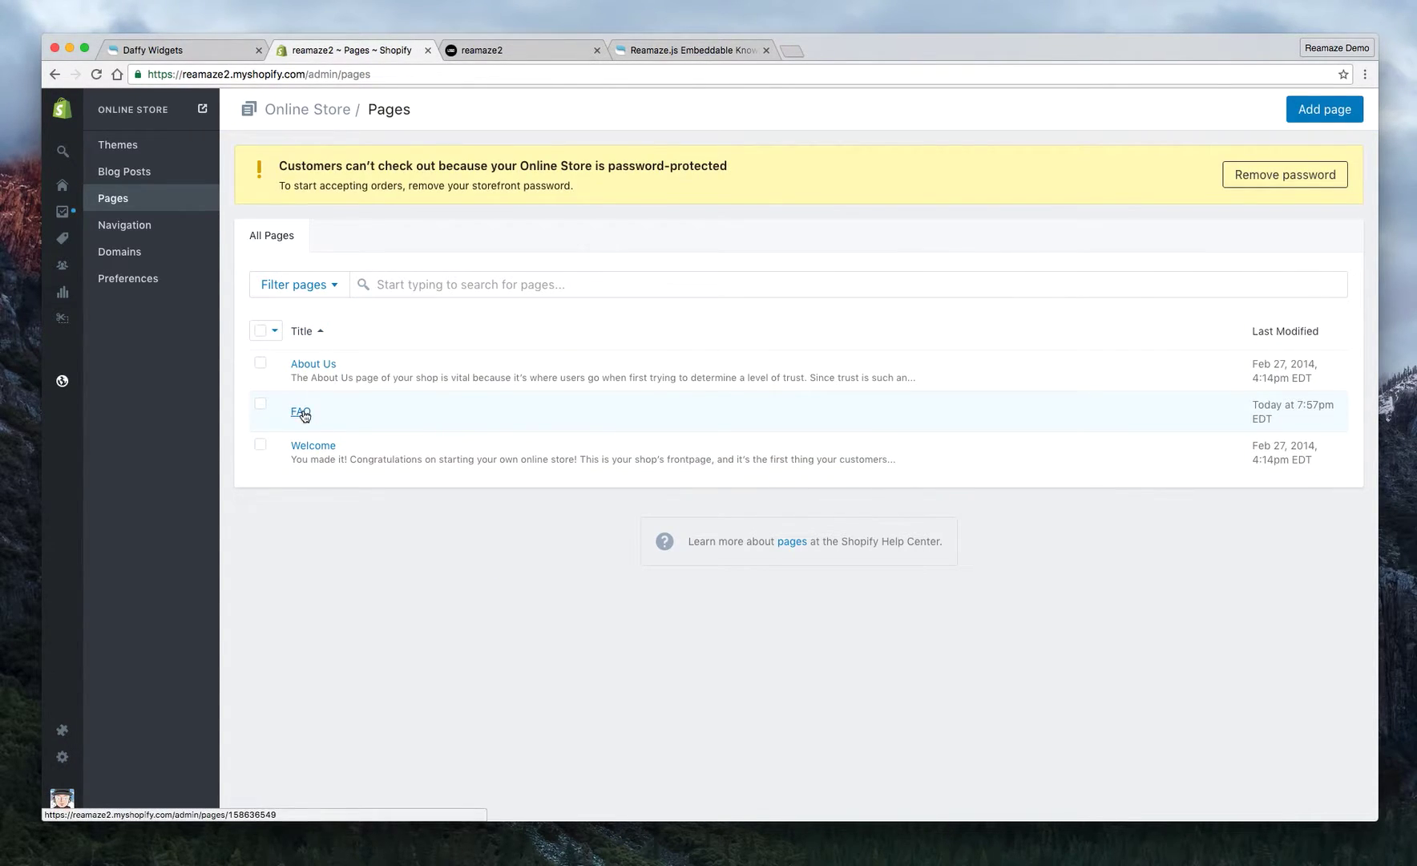
pyautogui.click(303, 413)
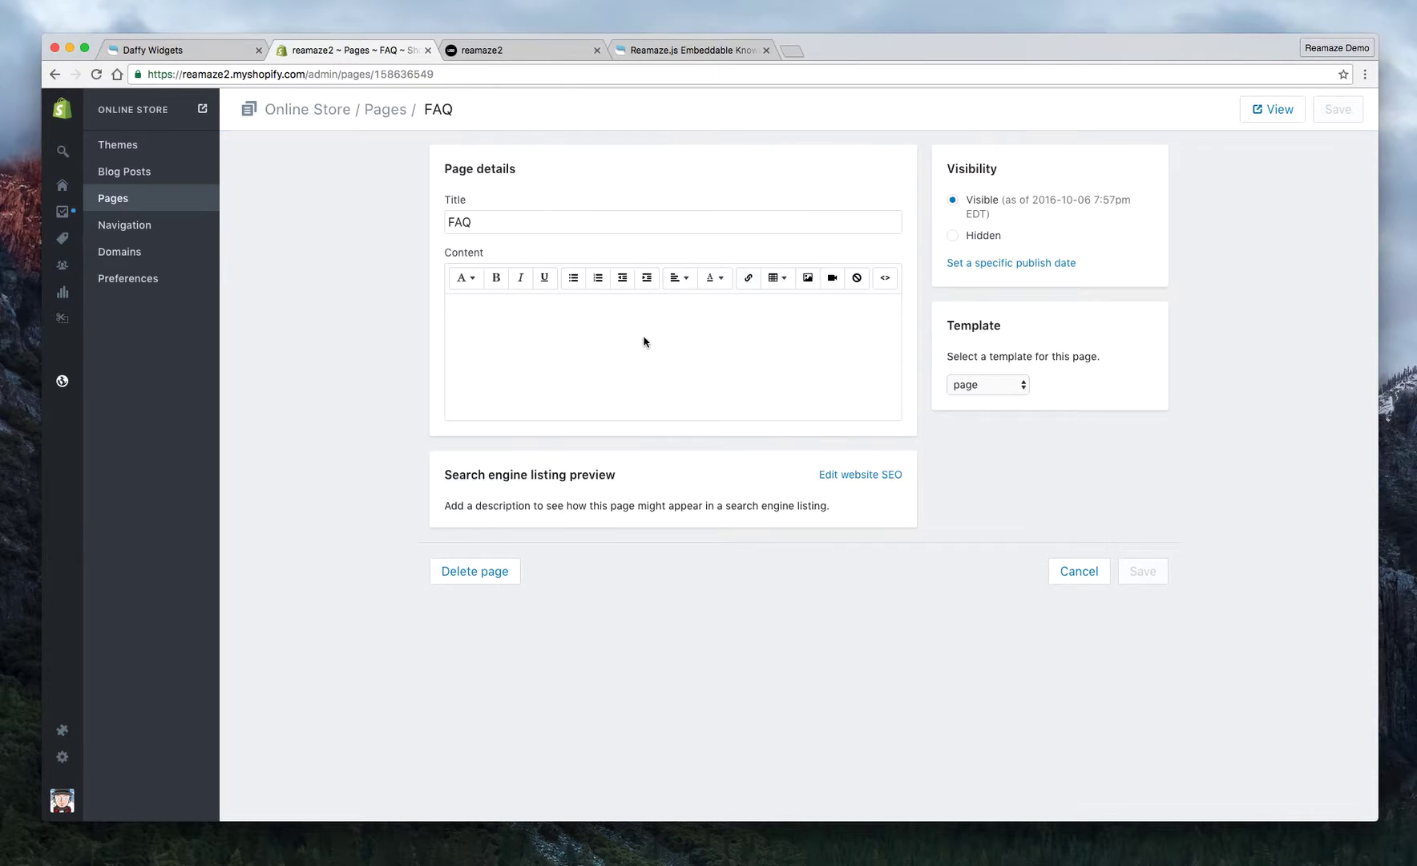
pyautogui.click(673, 51)
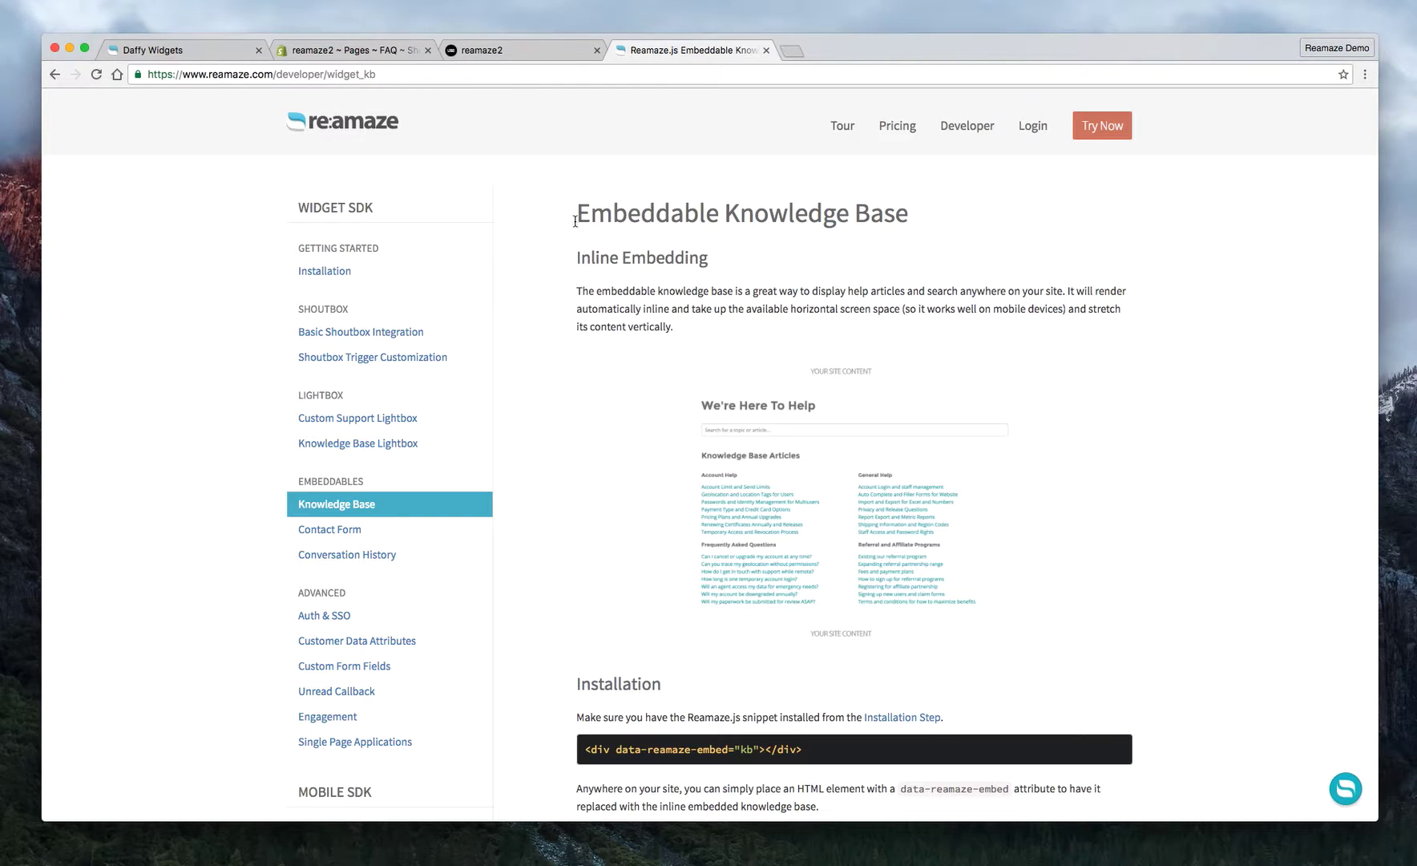
# - Copy the <div data-reamaze-embed="kb"></div> snippet from the Embeddable Knowledge Base installation block
pyautogui.moveTo(575, 221); pyautogui.dragTo(843, 233)
pyautogui.moveTo(712, 294); pyautogui.dragTo(715, 299)
pyautogui.click(650, 258)
pyautogui.scroll(-3, 657, 316)
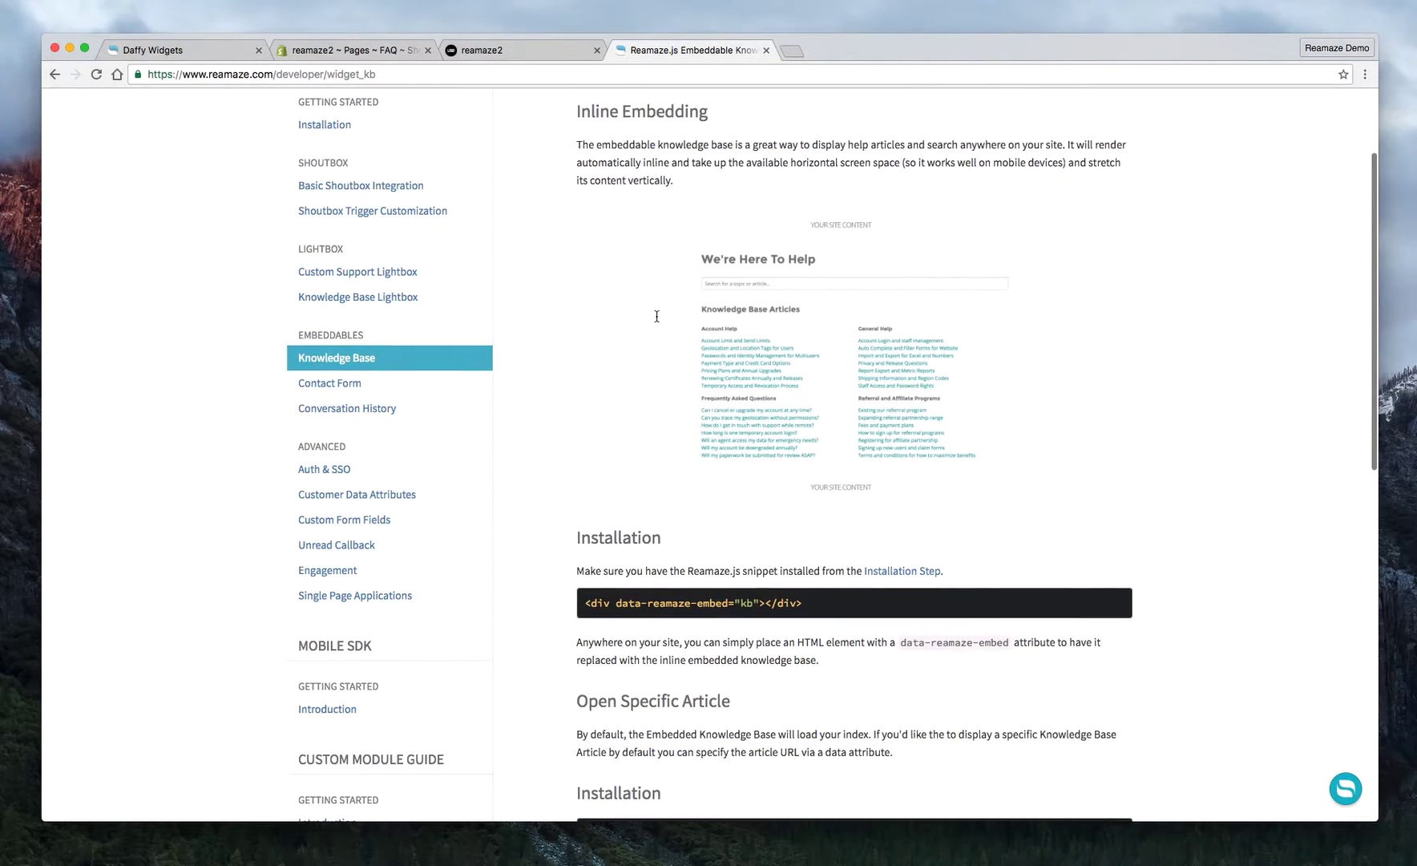
pyautogui.moveTo(804, 602); pyautogui.dragTo(580, 606)
pyautogui.press('super+c')
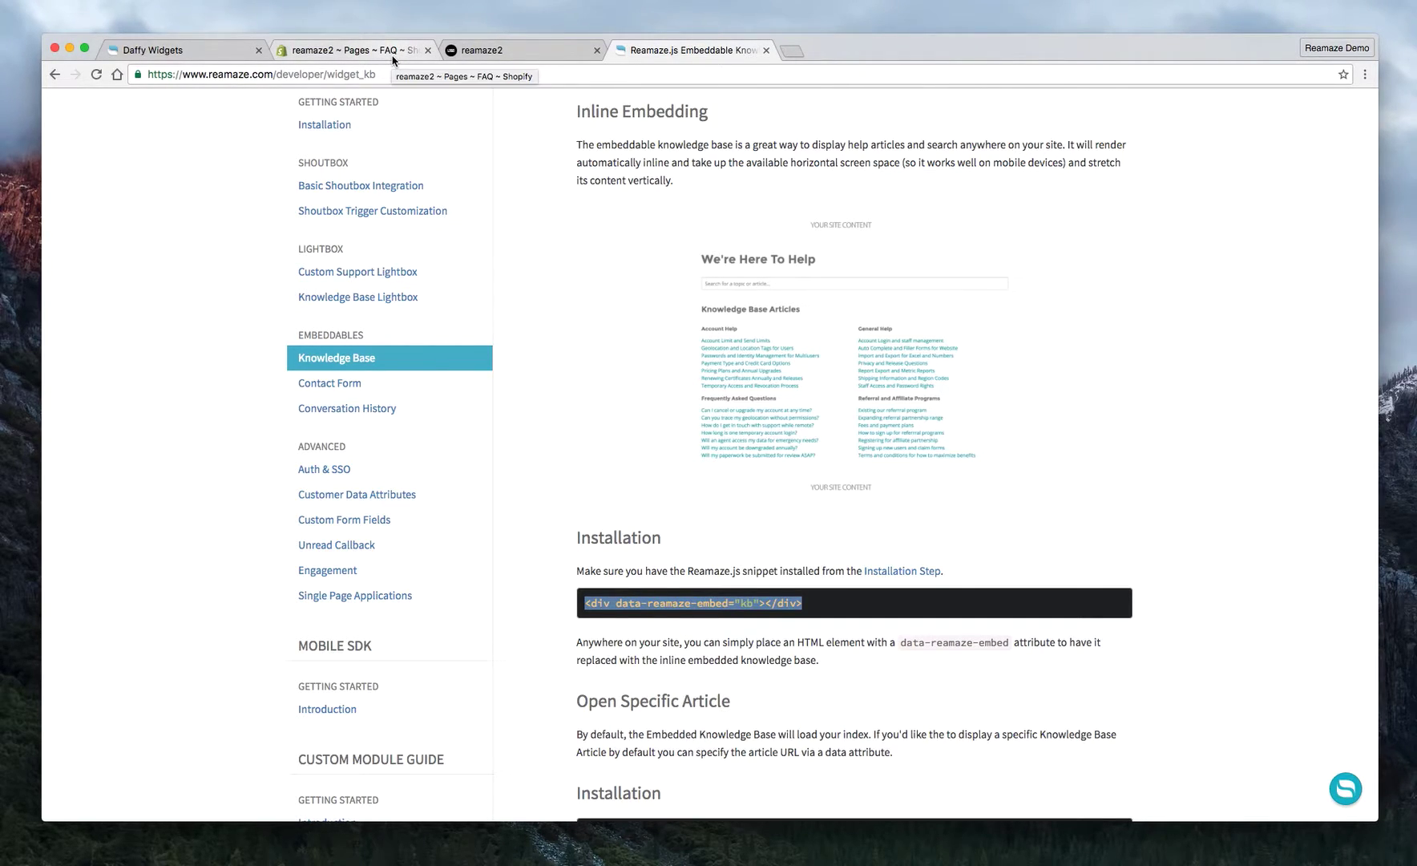
pyautogui.click(812, 606)
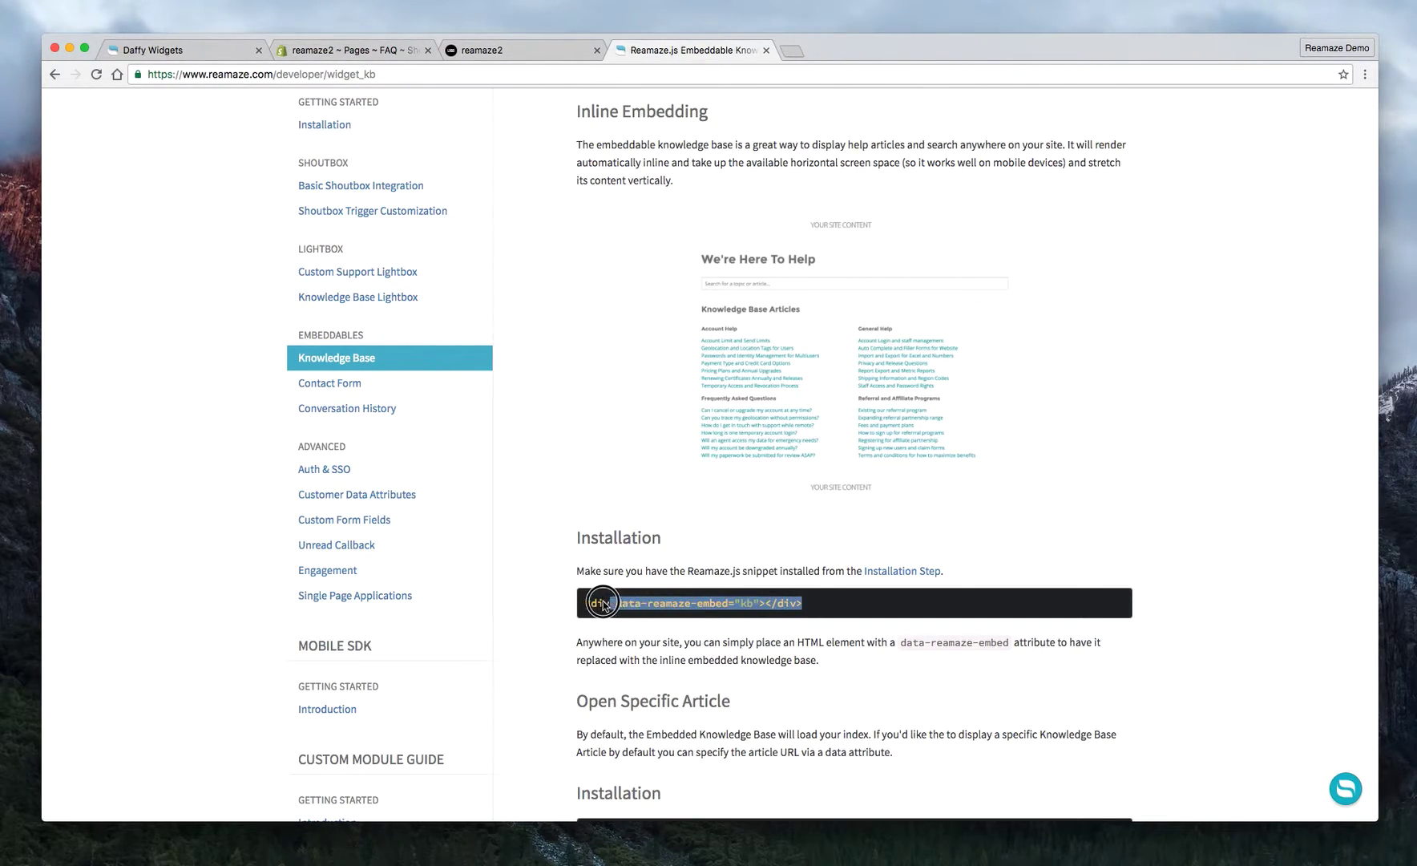
pyautogui.click(341, 52)
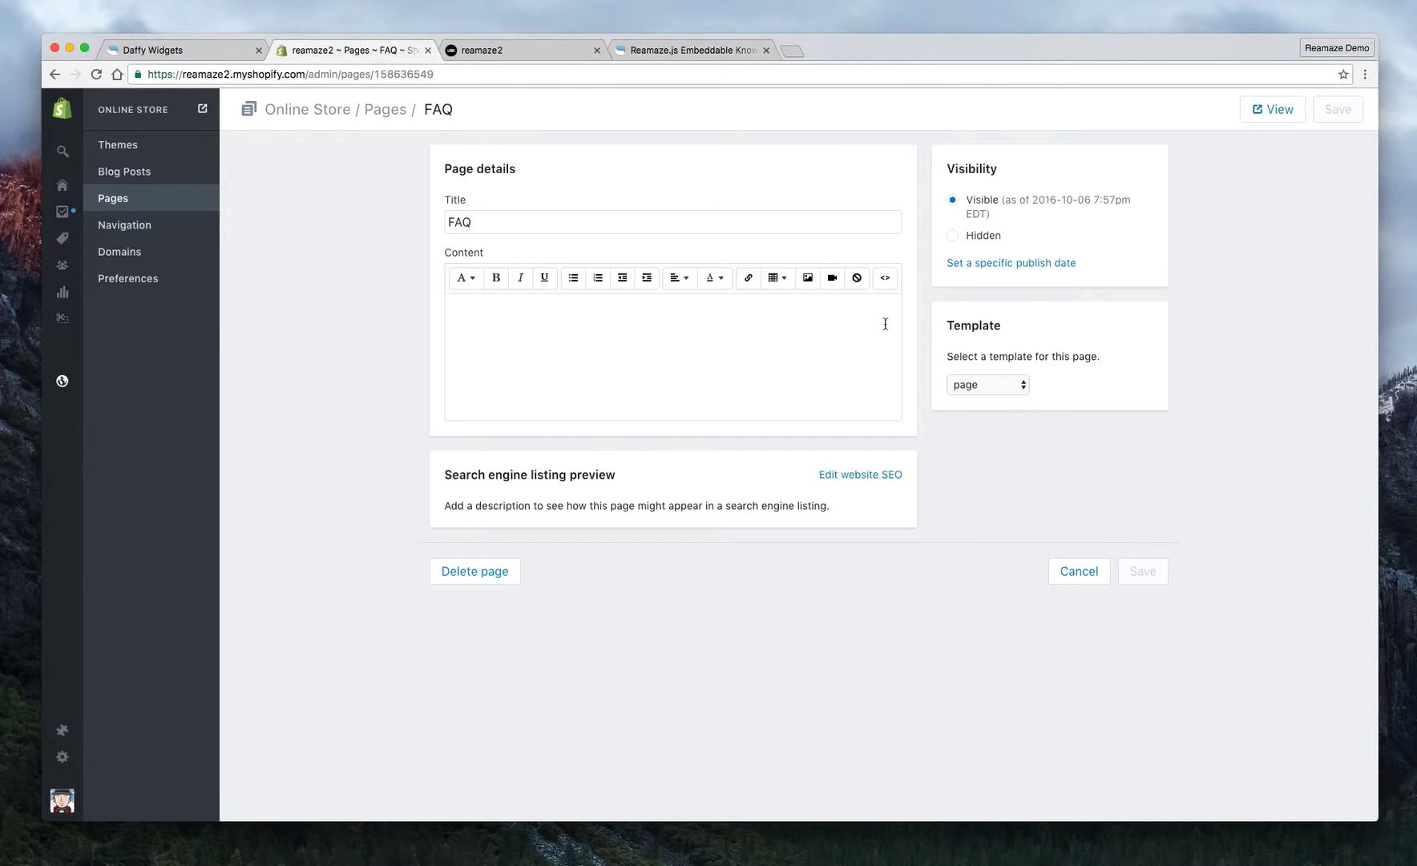
# - Paste the data-reamaze-embed="kb" div into the FAQ page's HTML view and save the page
pyautogui.click(886, 283)
pyautogui.click(588, 328)
pyautogui.click(885, 278)
pyautogui.click(542, 341)
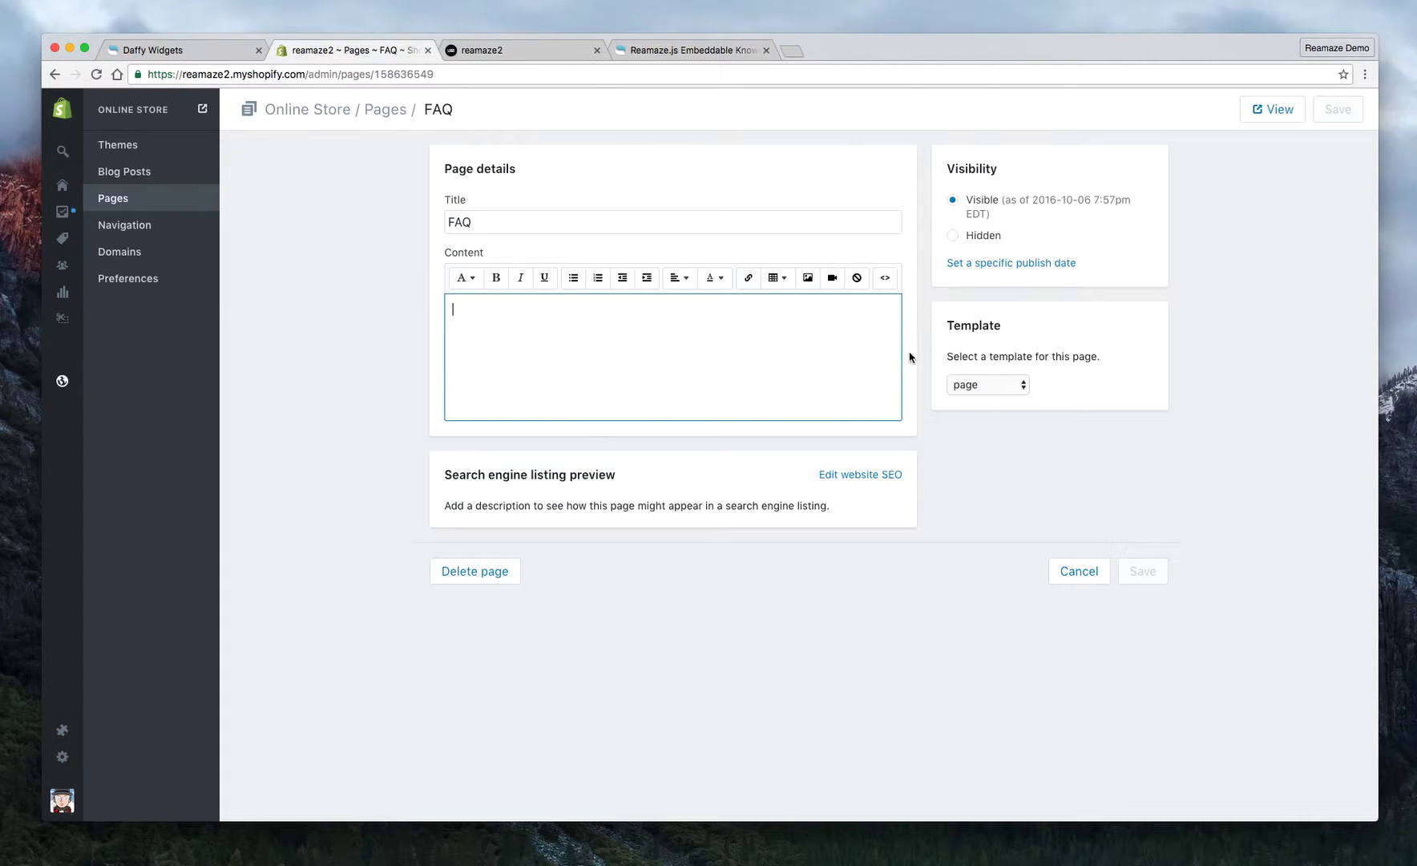
pyautogui.click(885, 277)
pyautogui.click(543, 335)
pyautogui.press('super+v')
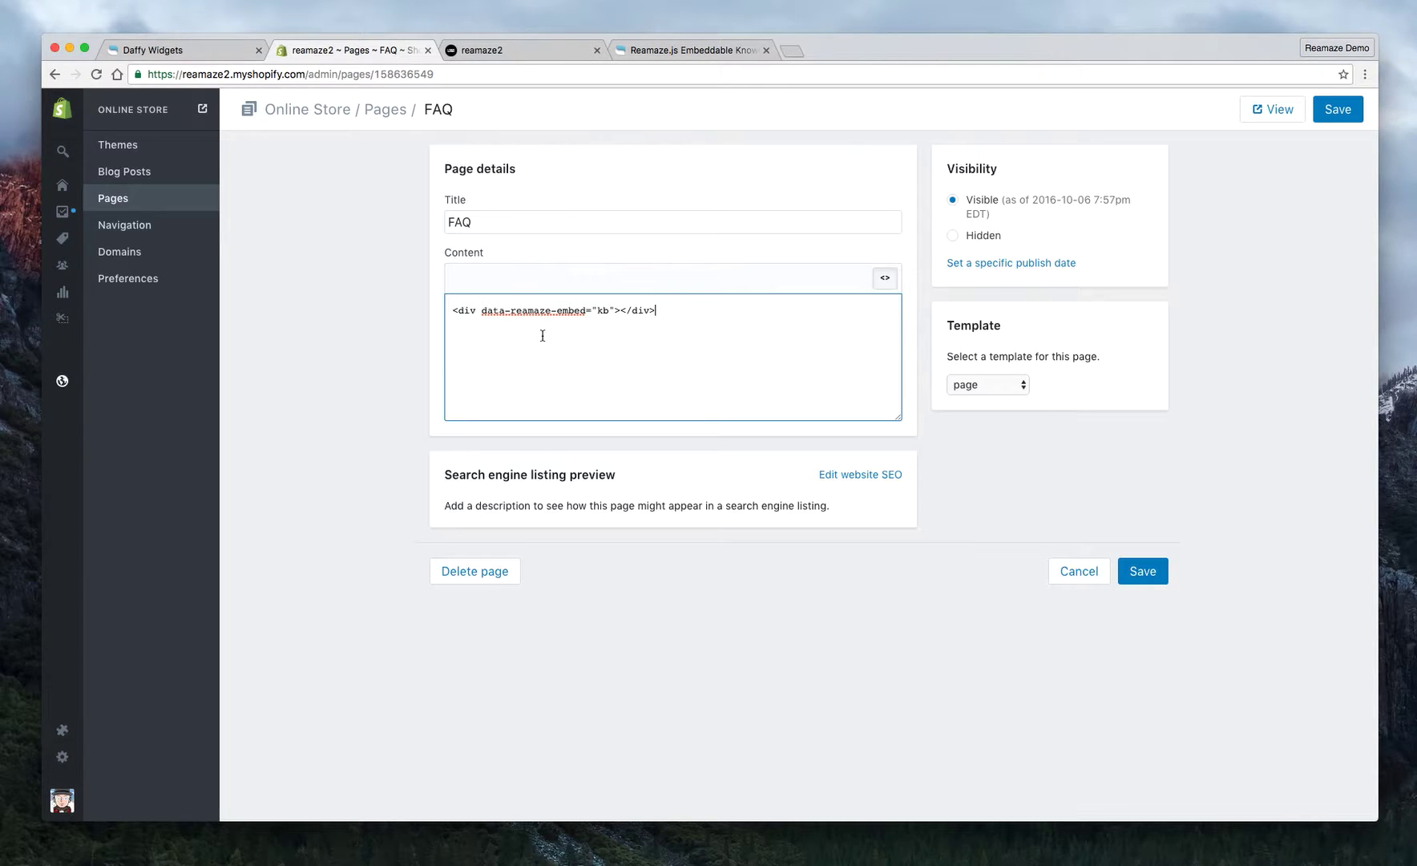
pyautogui.click(1144, 572)
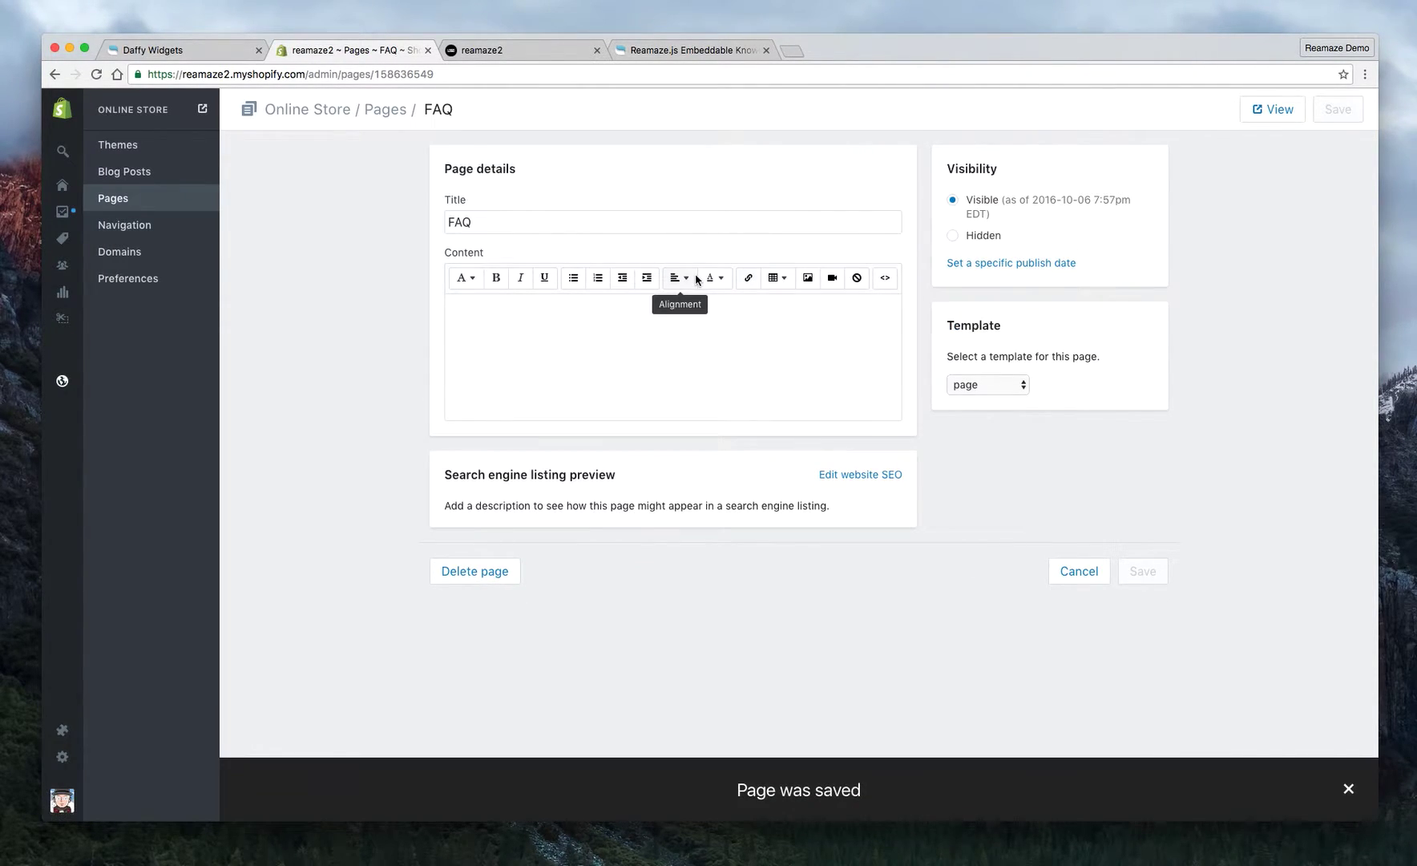
pyautogui.click(885, 277)
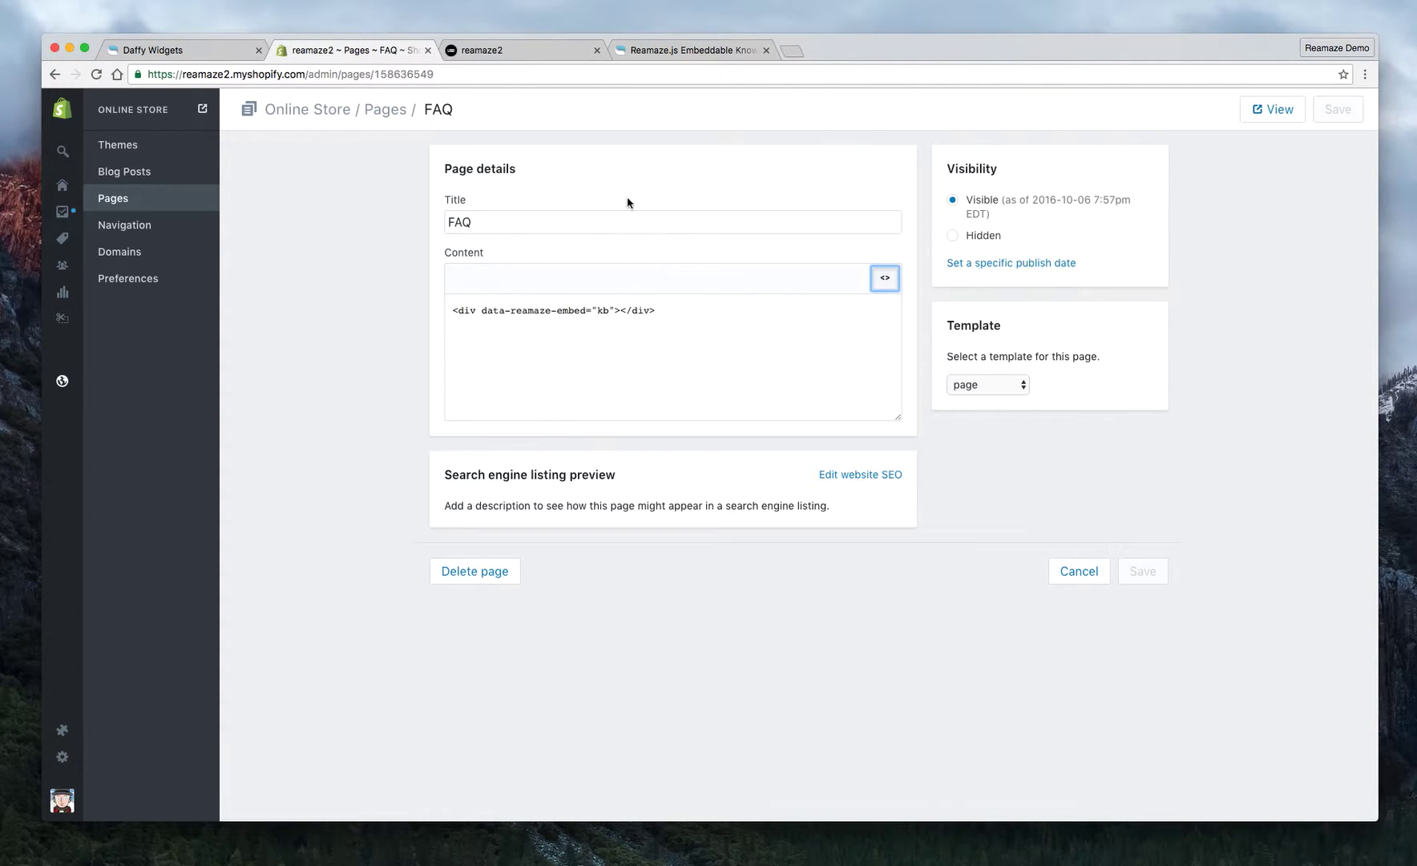
# - Reload the storefront, open FAQ, and review the embedded support center knowledge base
pyautogui.click(553, 45)
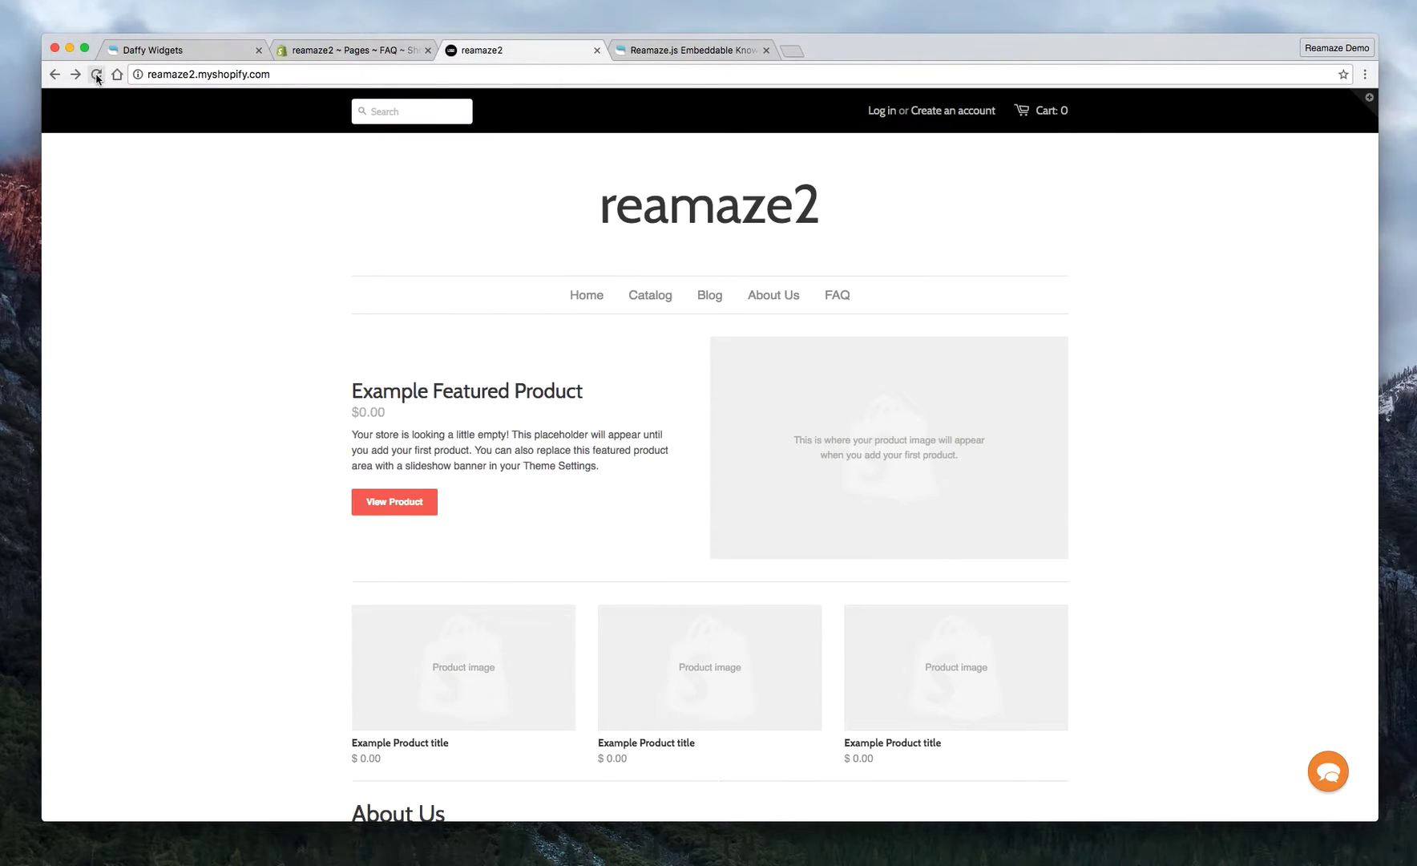
pyautogui.click(96, 75)
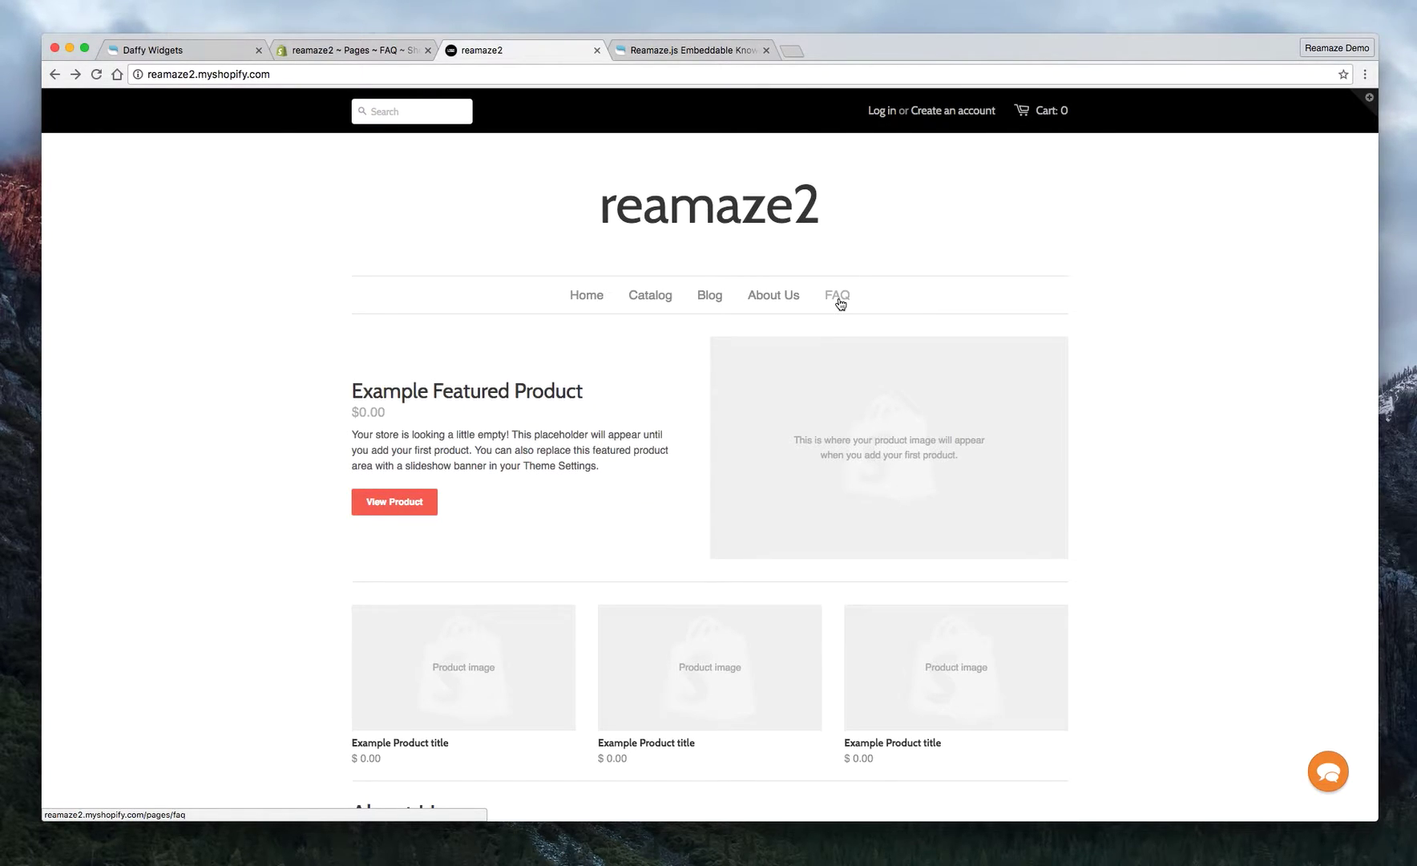
pyautogui.click(838, 297)
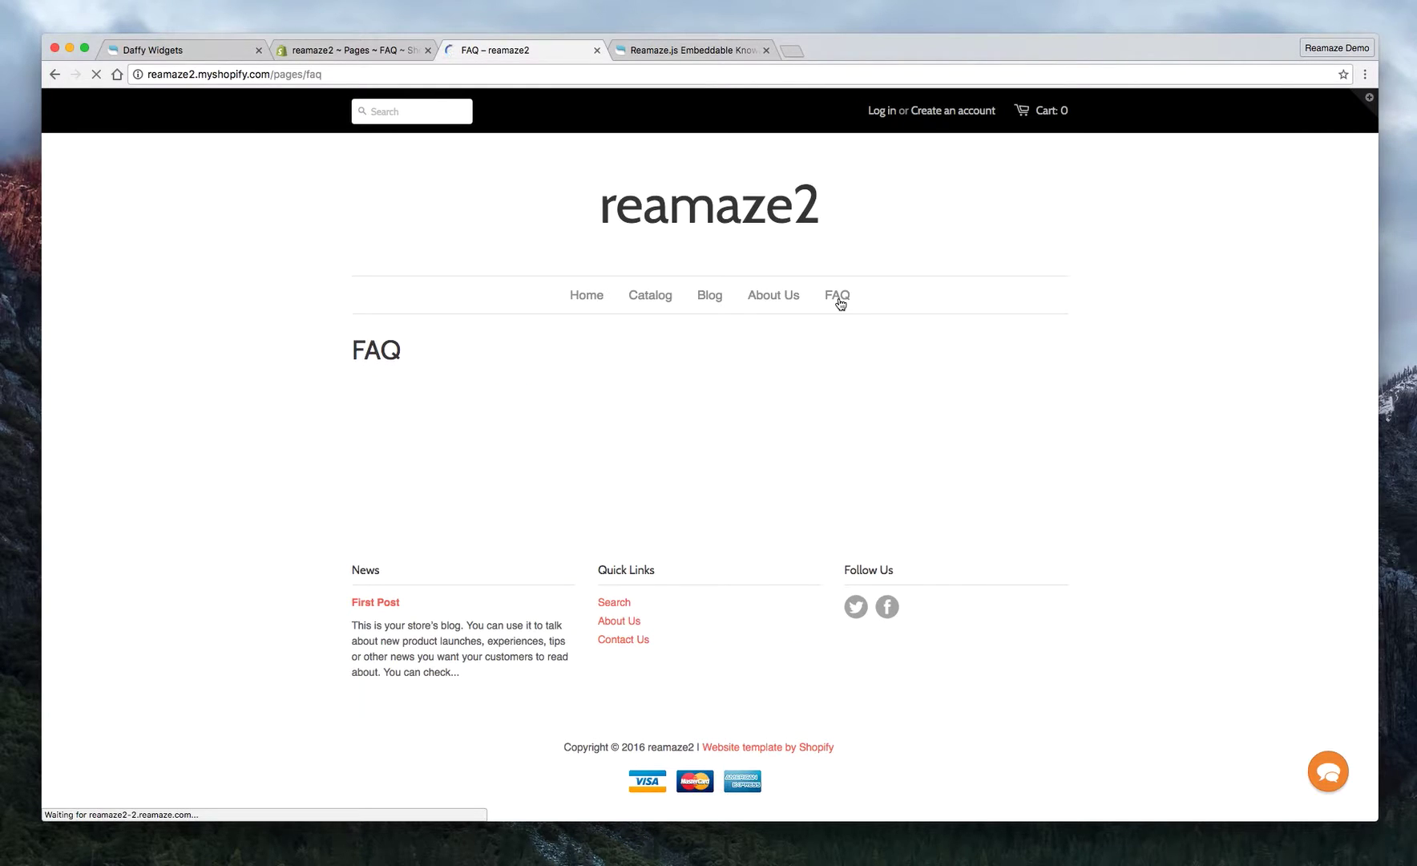
pyautogui.scroll(-2, 717, 463)
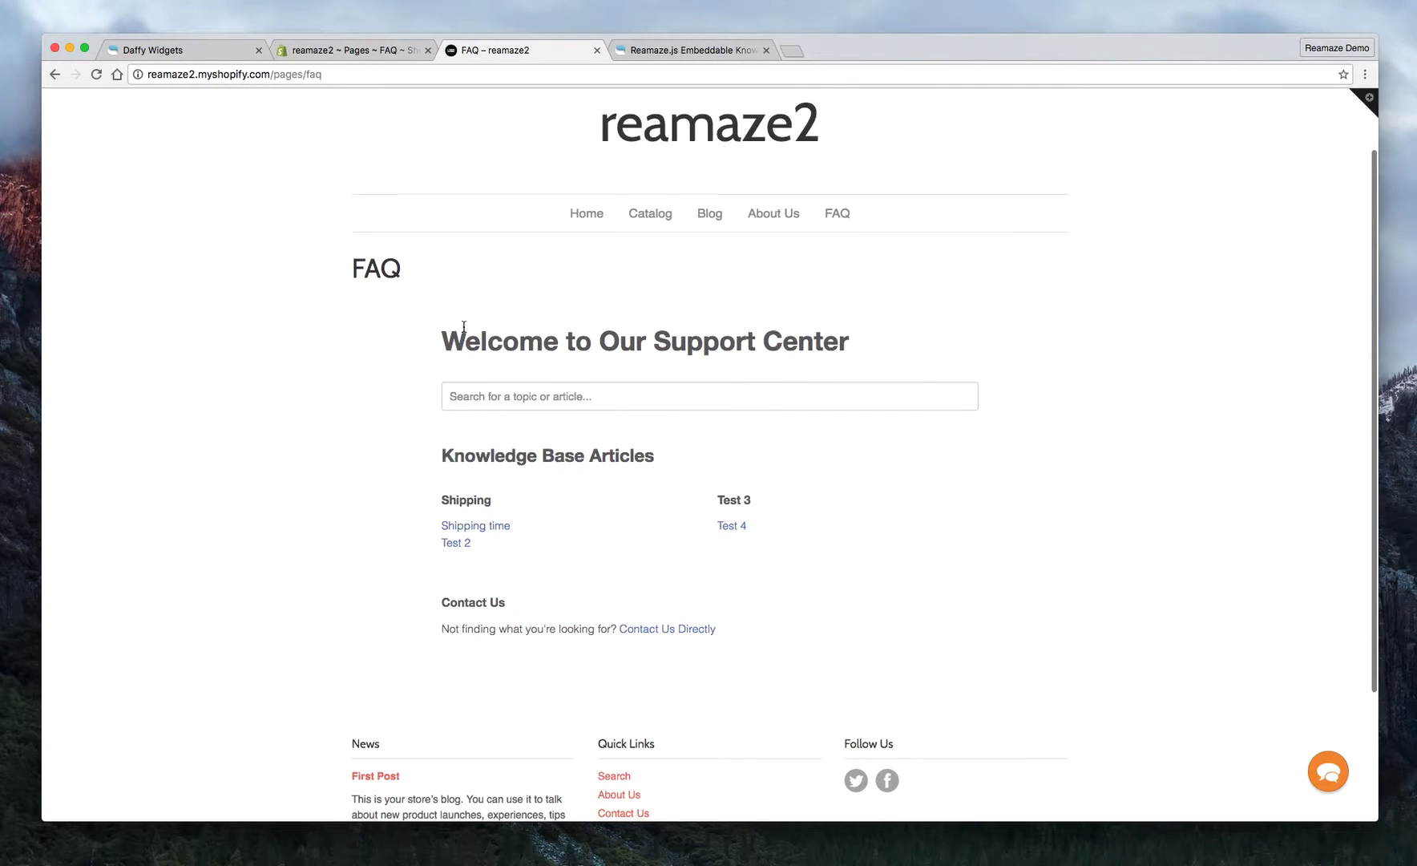
pyautogui.moveTo(436, 338); pyautogui.dragTo(888, 639)
pyautogui.click(888, 639)
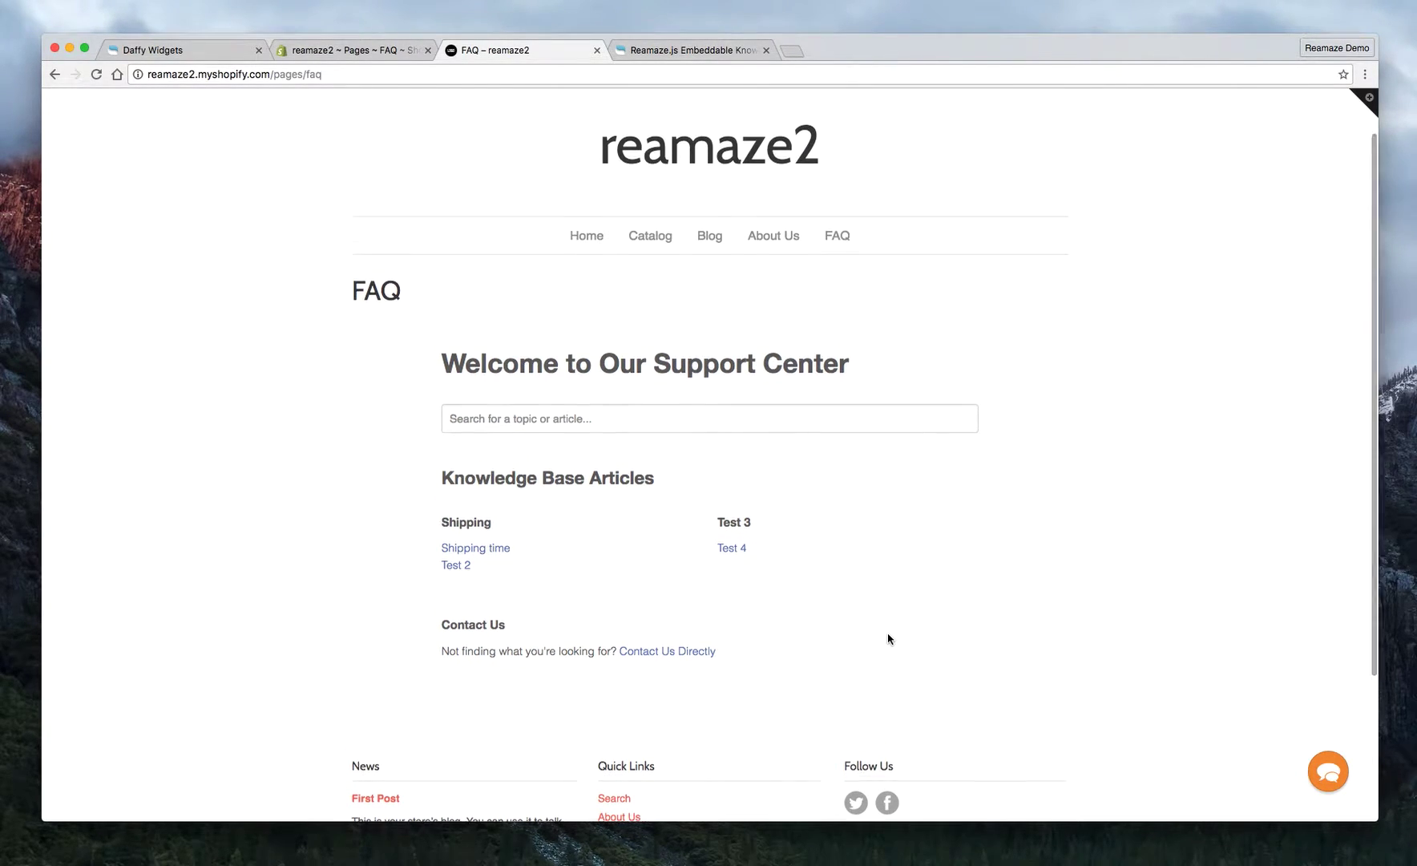
pyautogui.scroll(2, 889, 639)
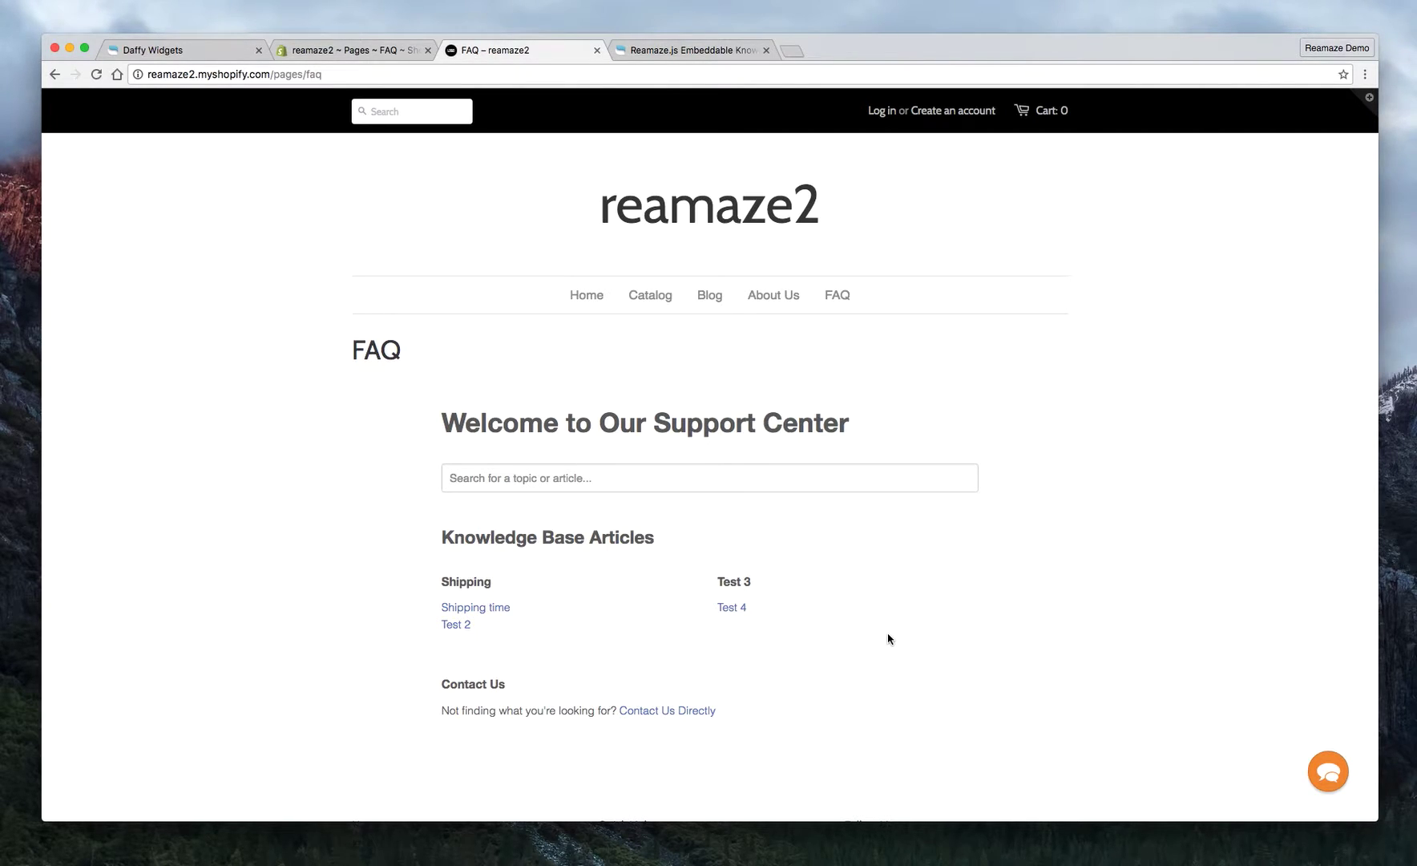
pyautogui.click(175, 53)
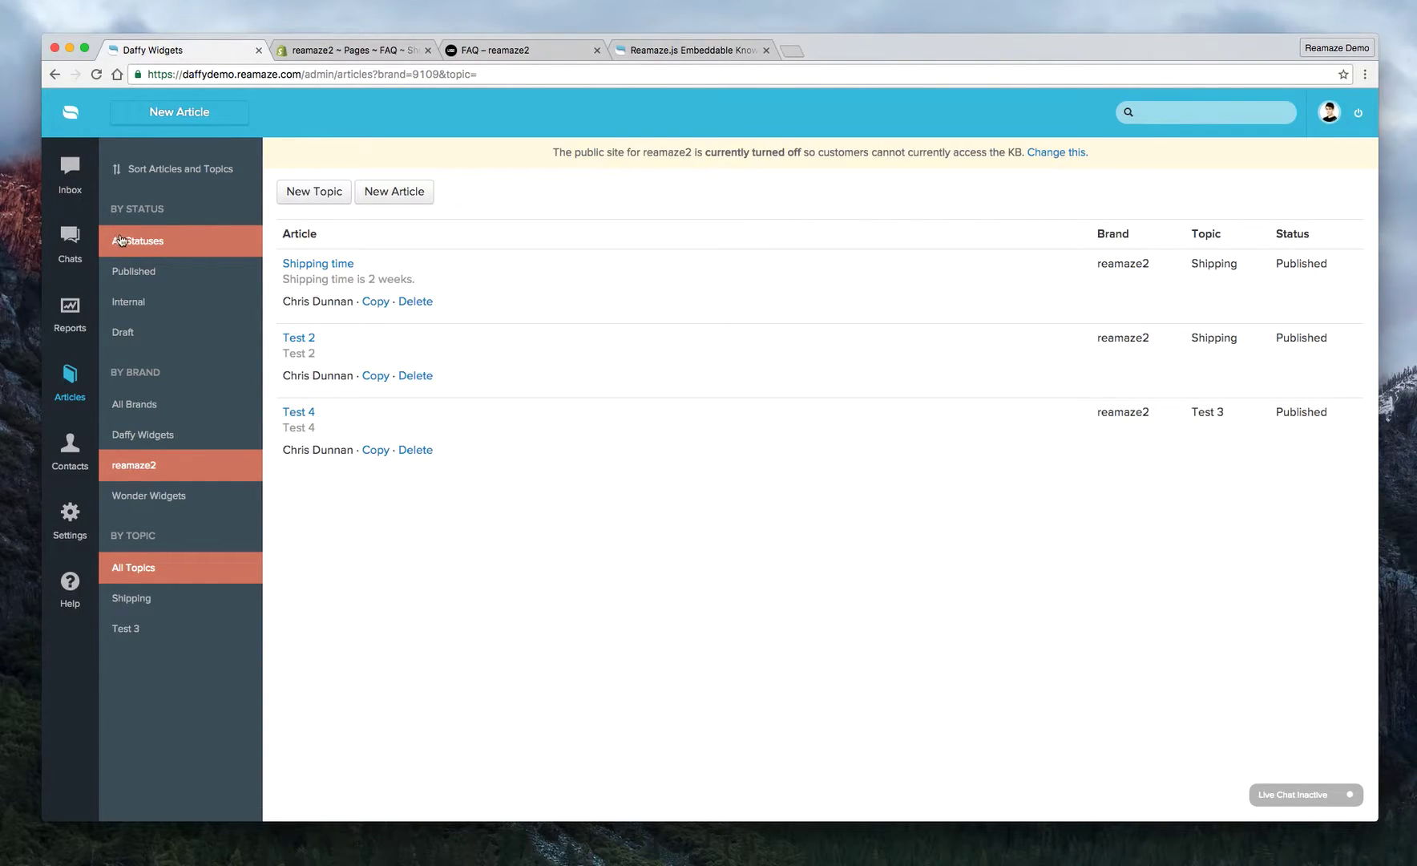
# - Review the reamaze2 brand's Hosted KB Site Settings, where the public KB site is disabled
pyautogui.click(71, 519)
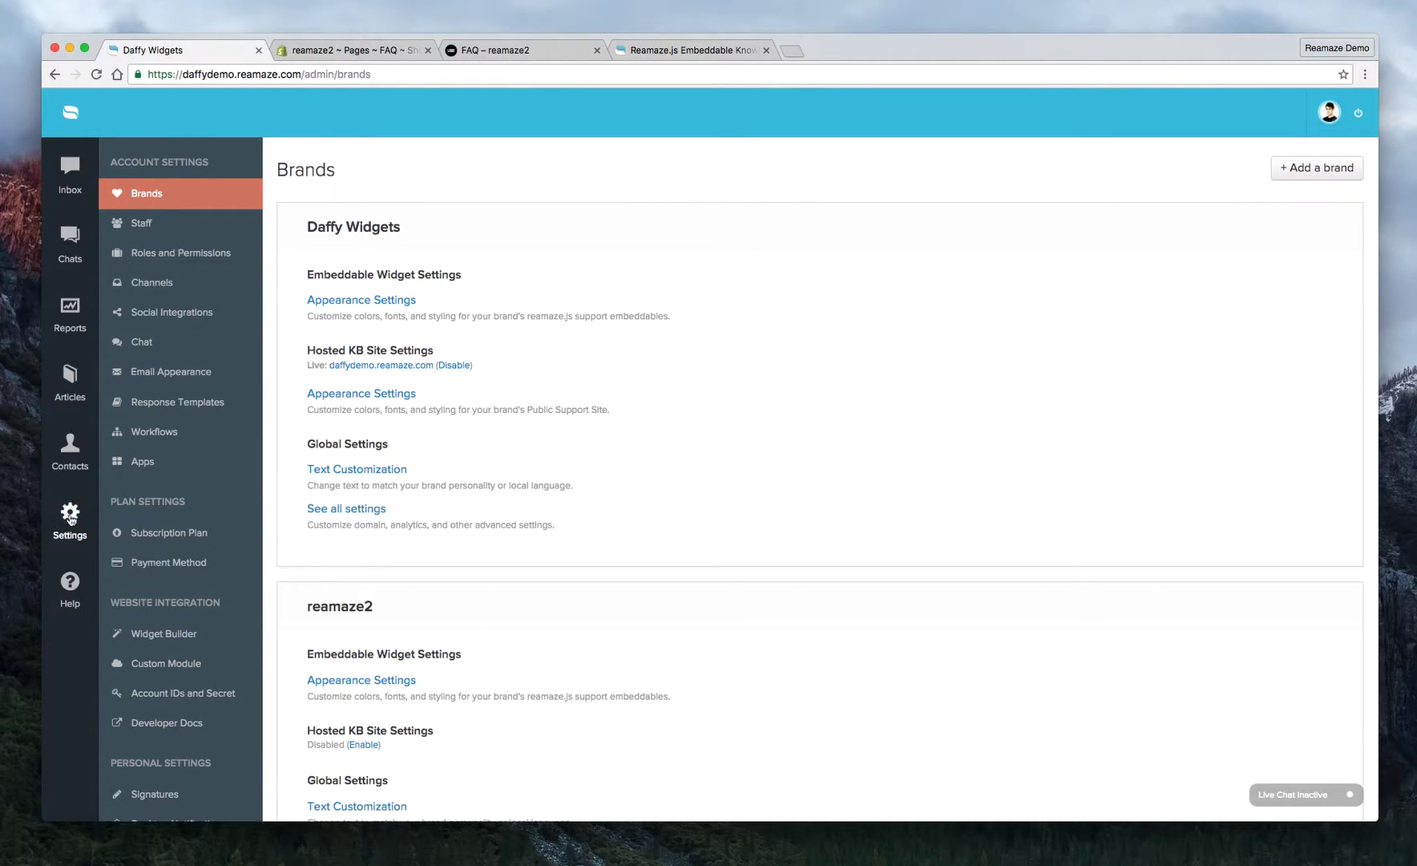
pyautogui.scroll(-3, 425, 385)
pyautogui.moveTo(306, 412); pyautogui.dragTo(373, 407)
pyautogui.click(375, 408)
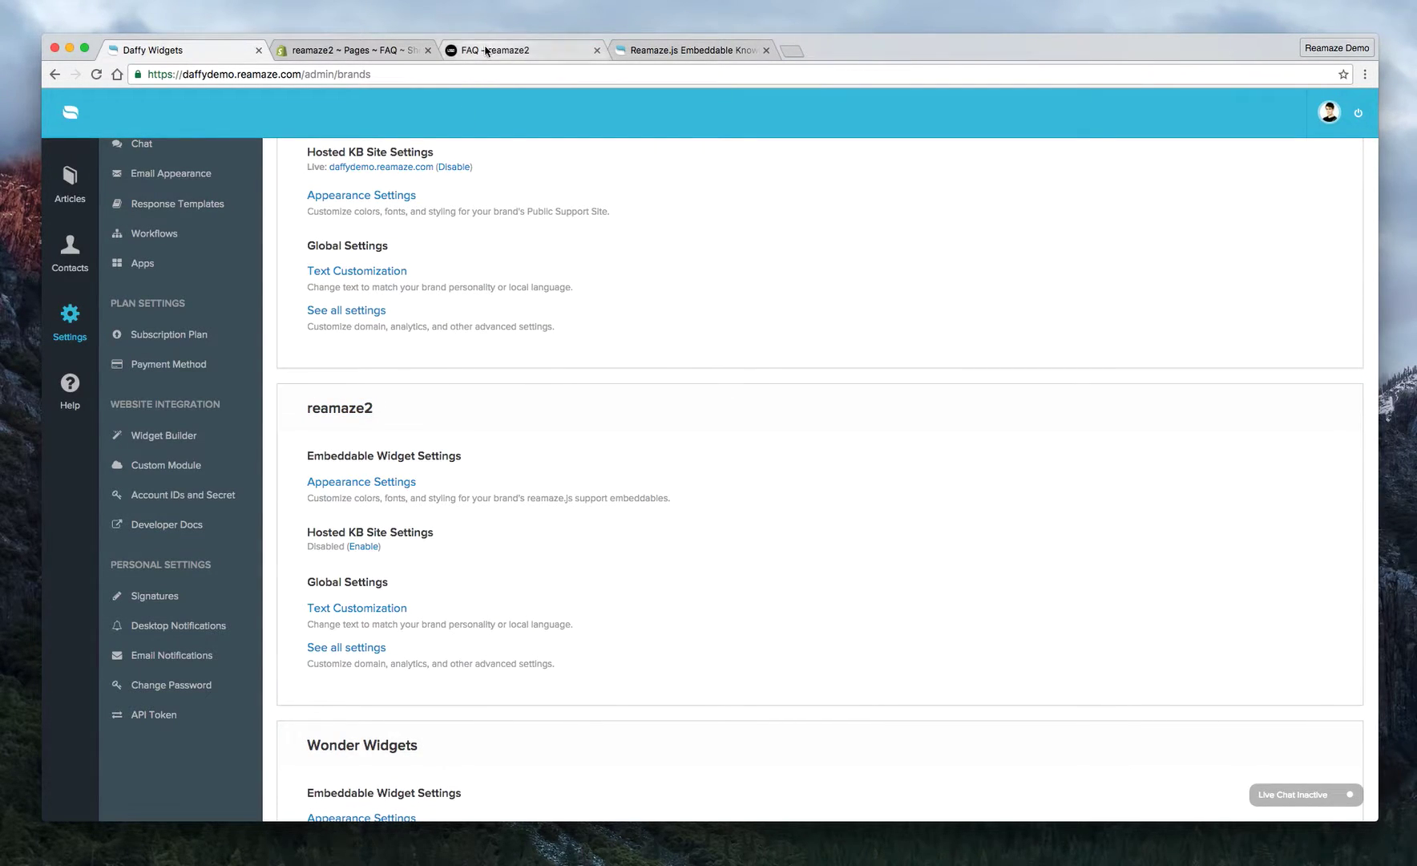
pyautogui.scroll(-1, 451, 532)
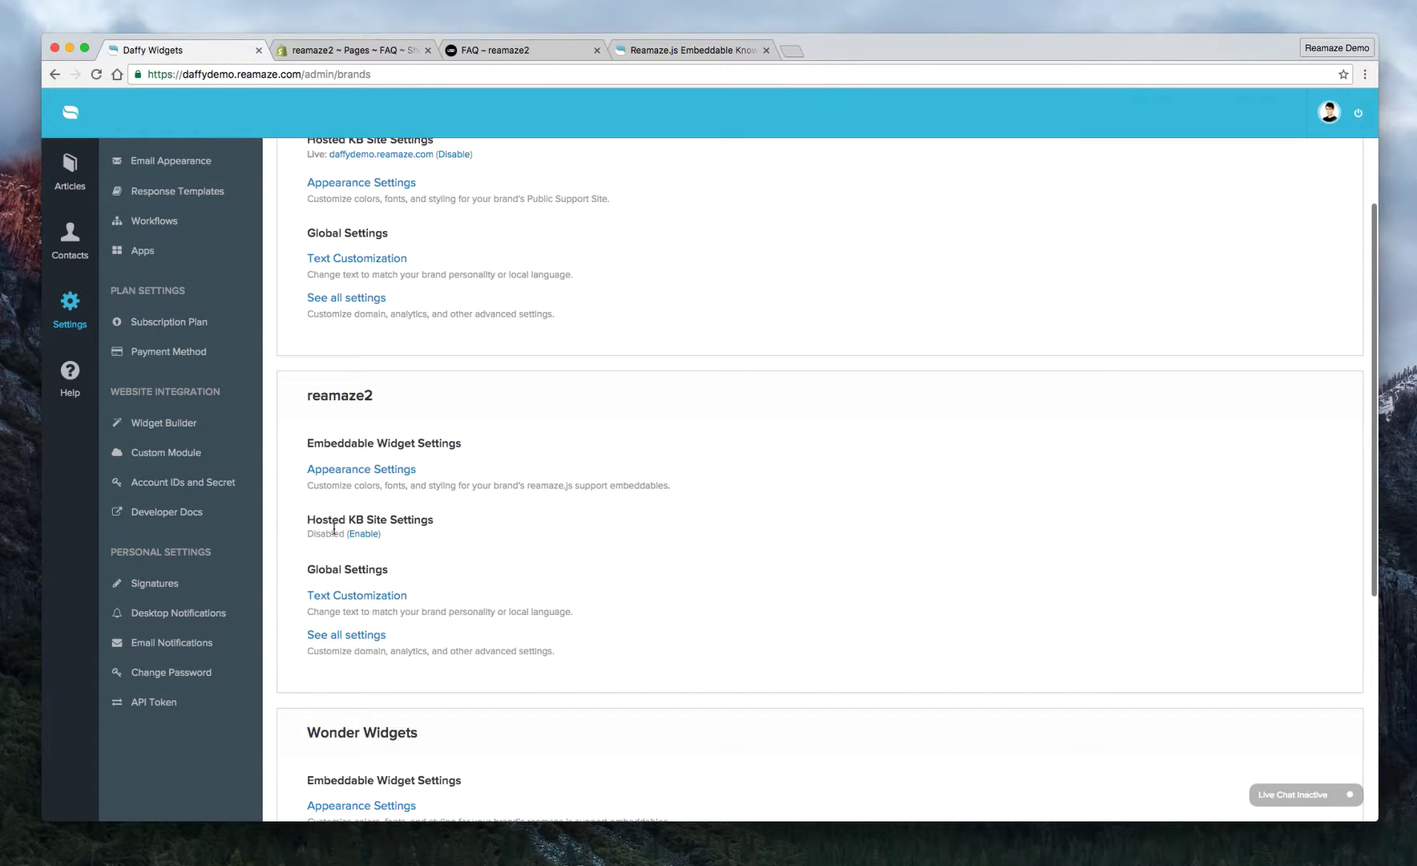
pyautogui.click(348, 635)
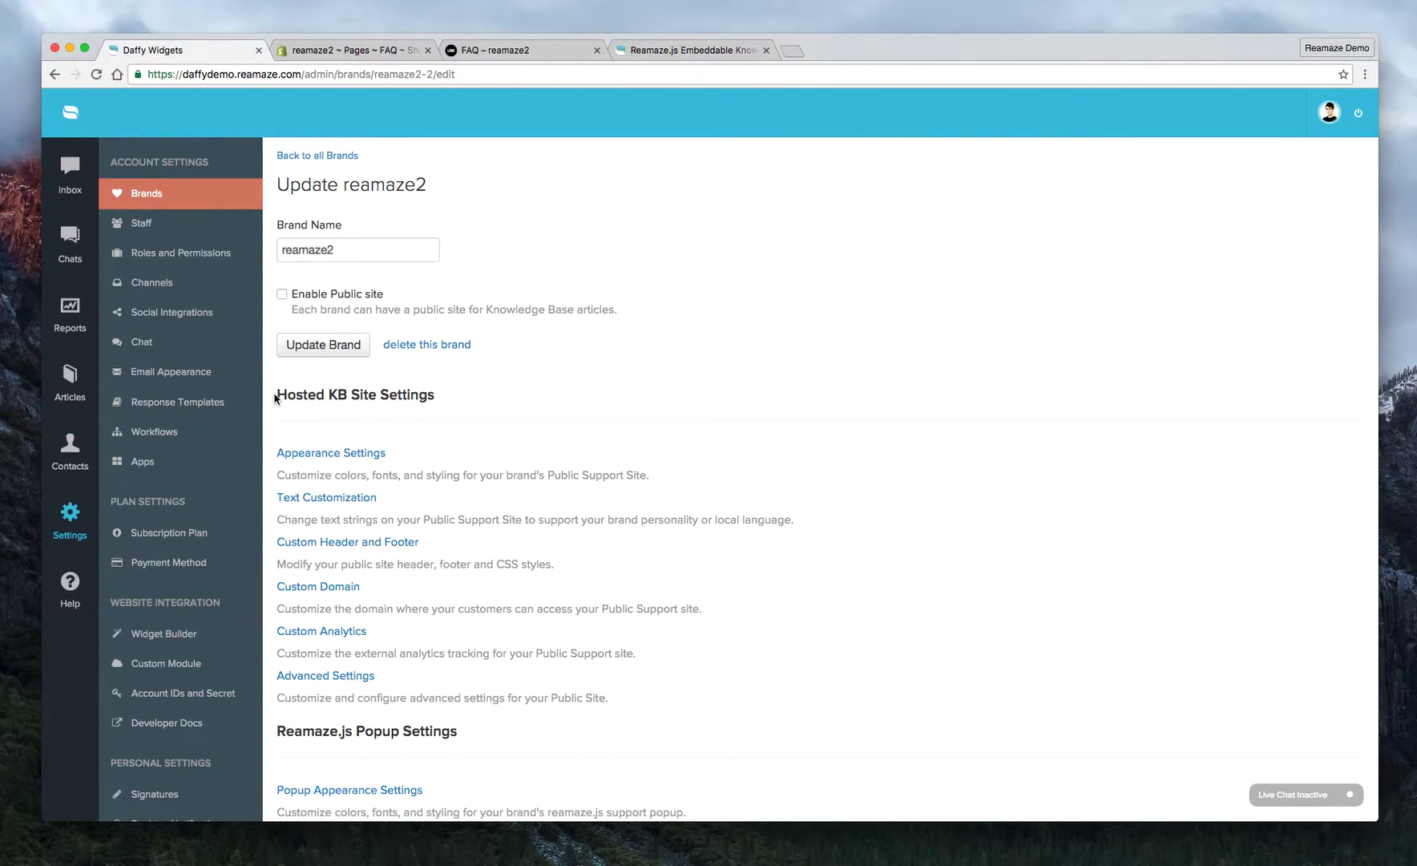
pyautogui.moveTo(275, 398); pyautogui.dragTo(452, 400)
pyautogui.click(452, 401)
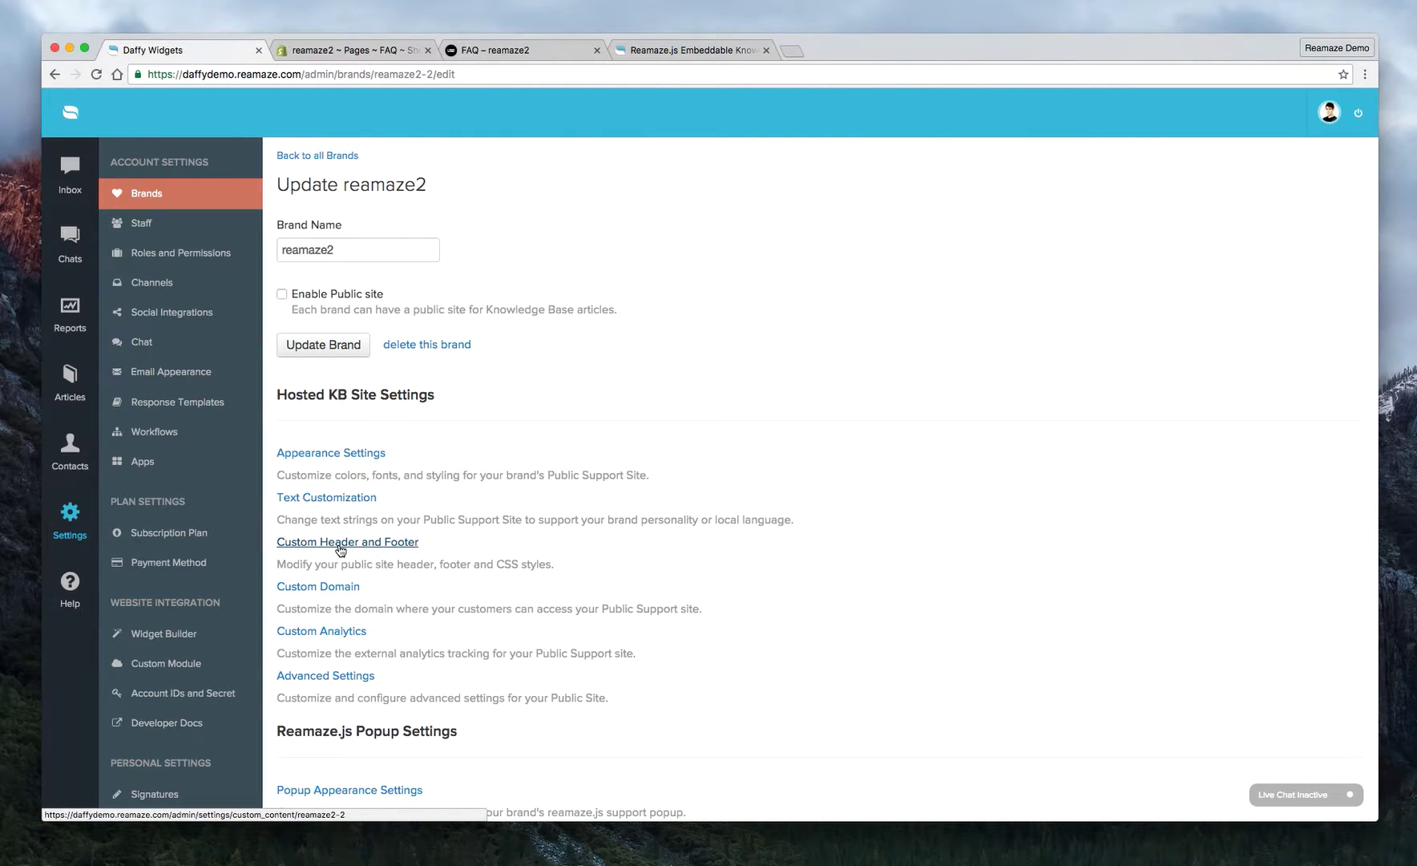
pyautogui.moveTo(342, 564); pyautogui.dragTo(556, 571)
pyautogui.click(509, 55)
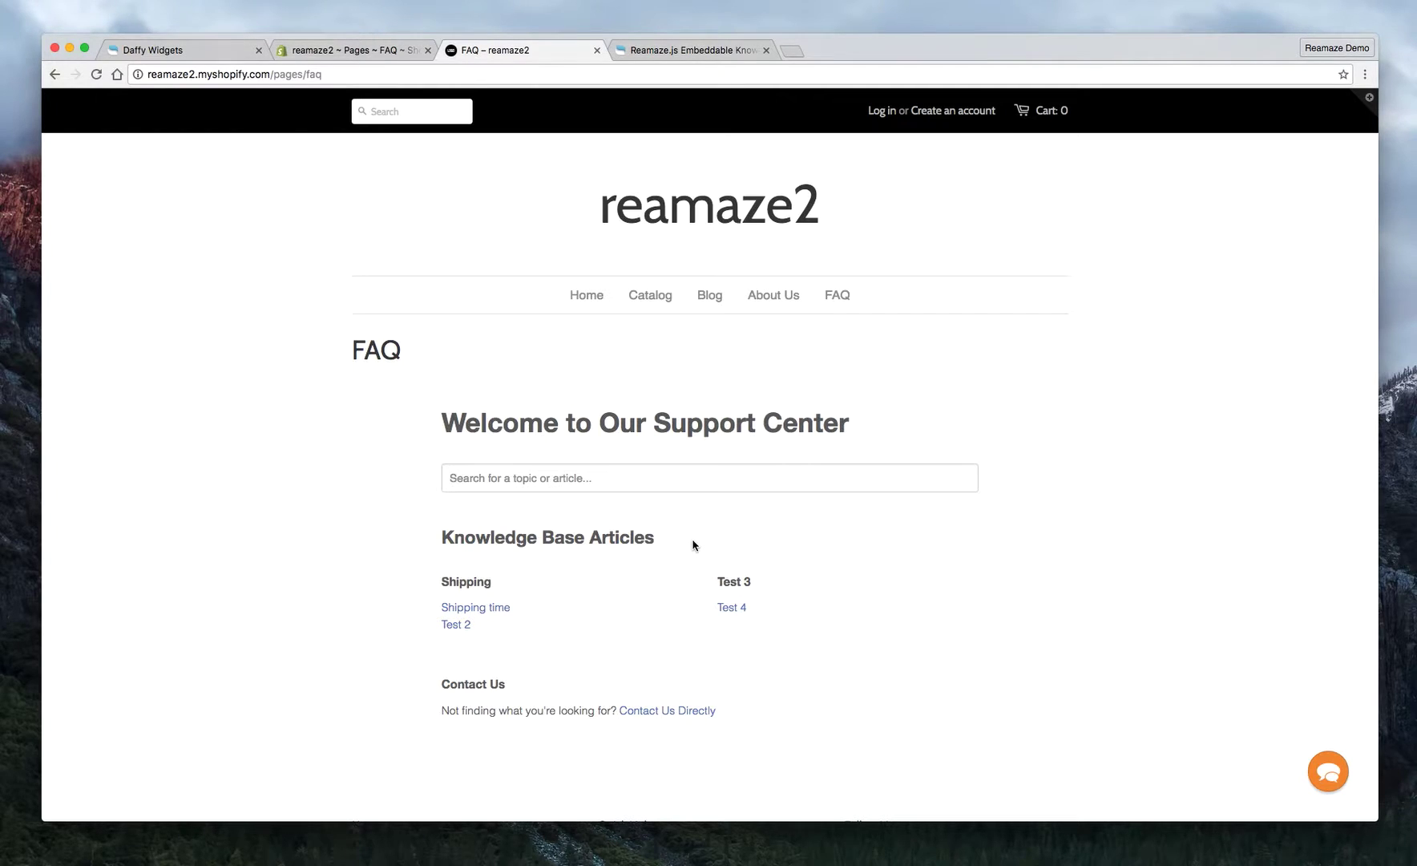
# - Reselect the embed code line in the docs, then return to the Shopify FAQ page editor
pyautogui.click(691, 52)
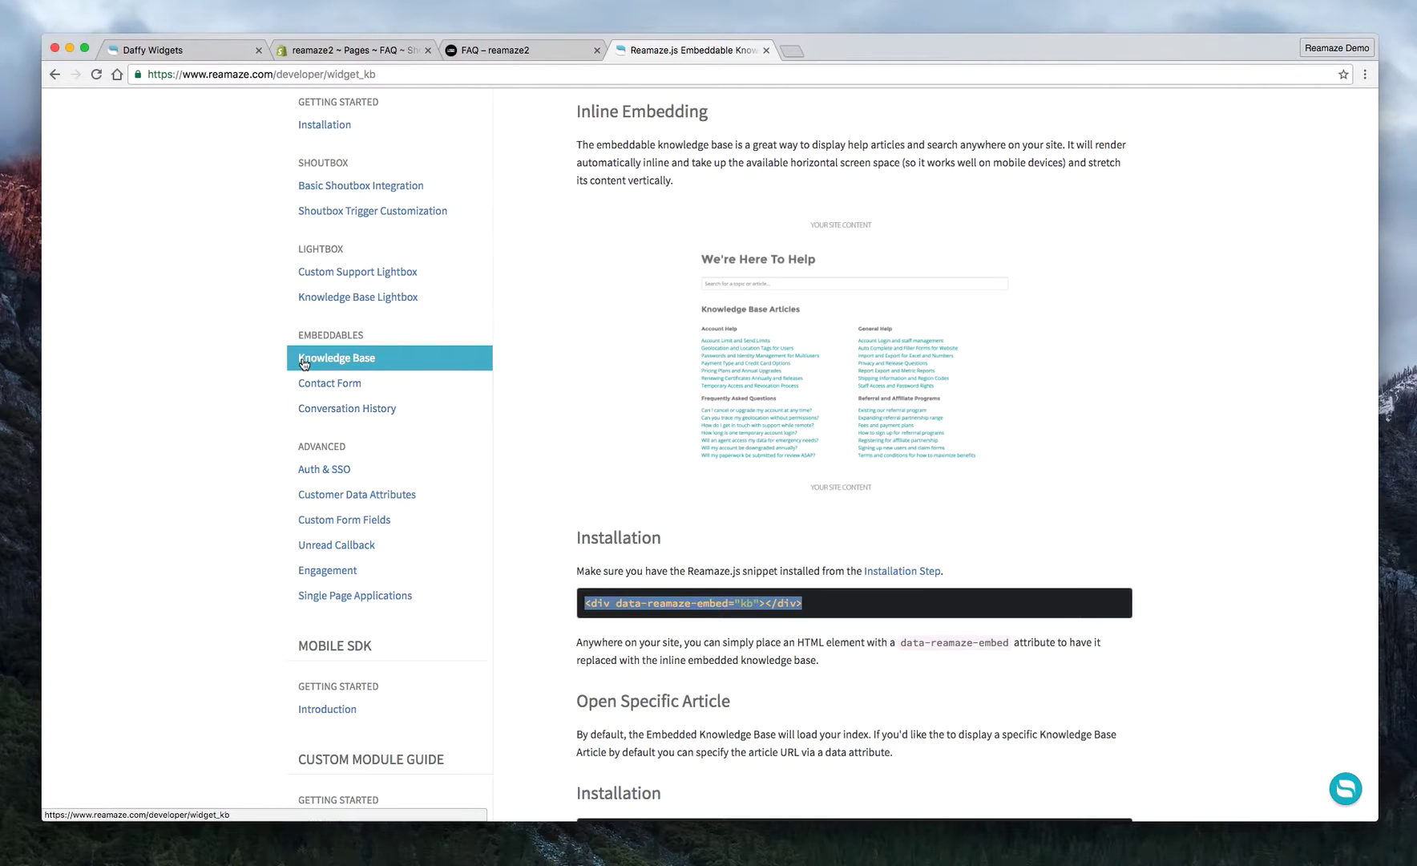
pyautogui.click(339, 366)
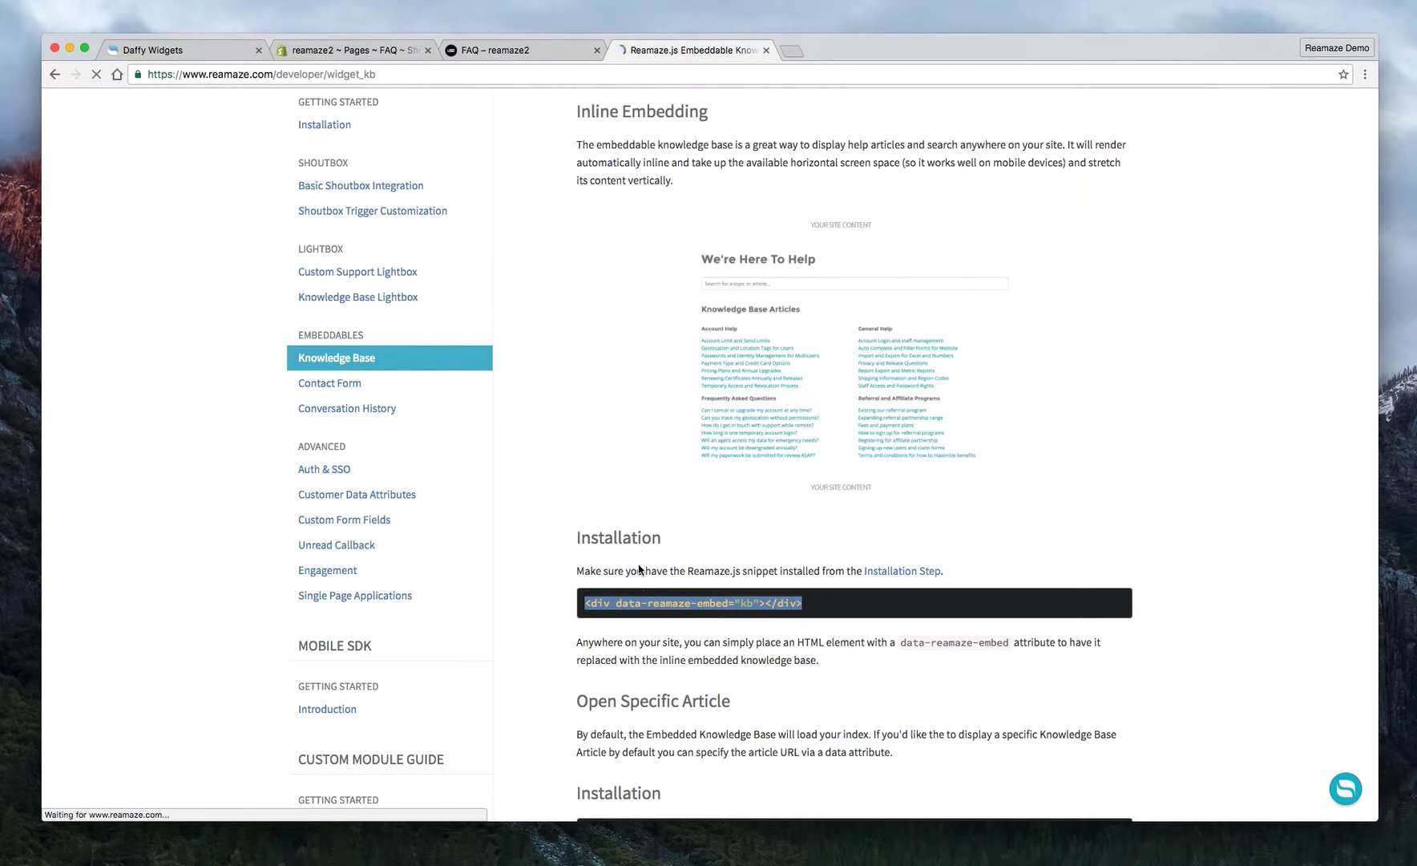
pyautogui.click(657, 614)
pyautogui.moveTo(647, 749); pyautogui.dragTo(680, 744)
pyautogui.tripleClick(680, 745)
pyautogui.scroll(-3, 721, 481)
pyautogui.scroll(3, 641, 321)
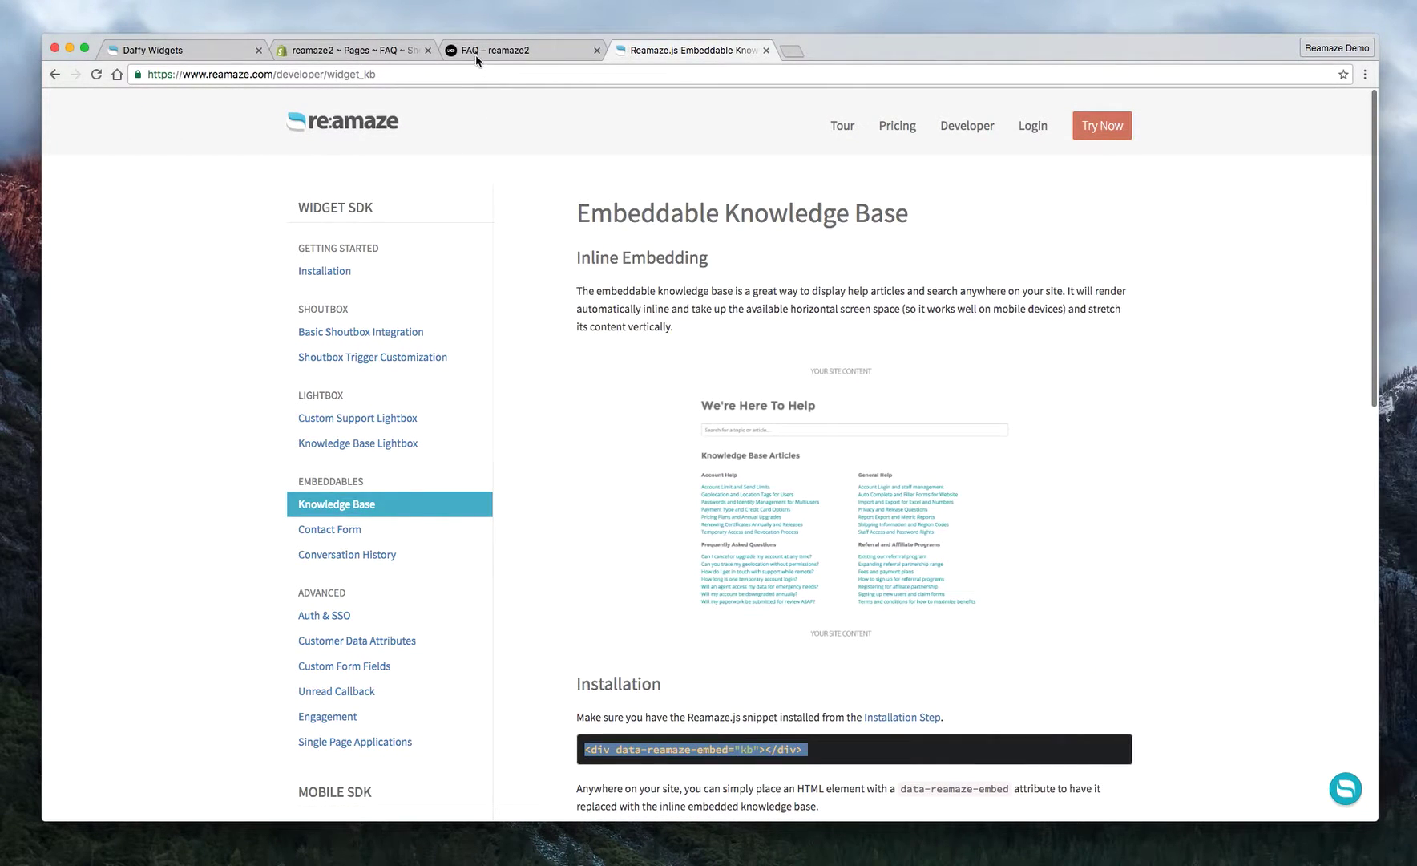
pyautogui.click(478, 50)
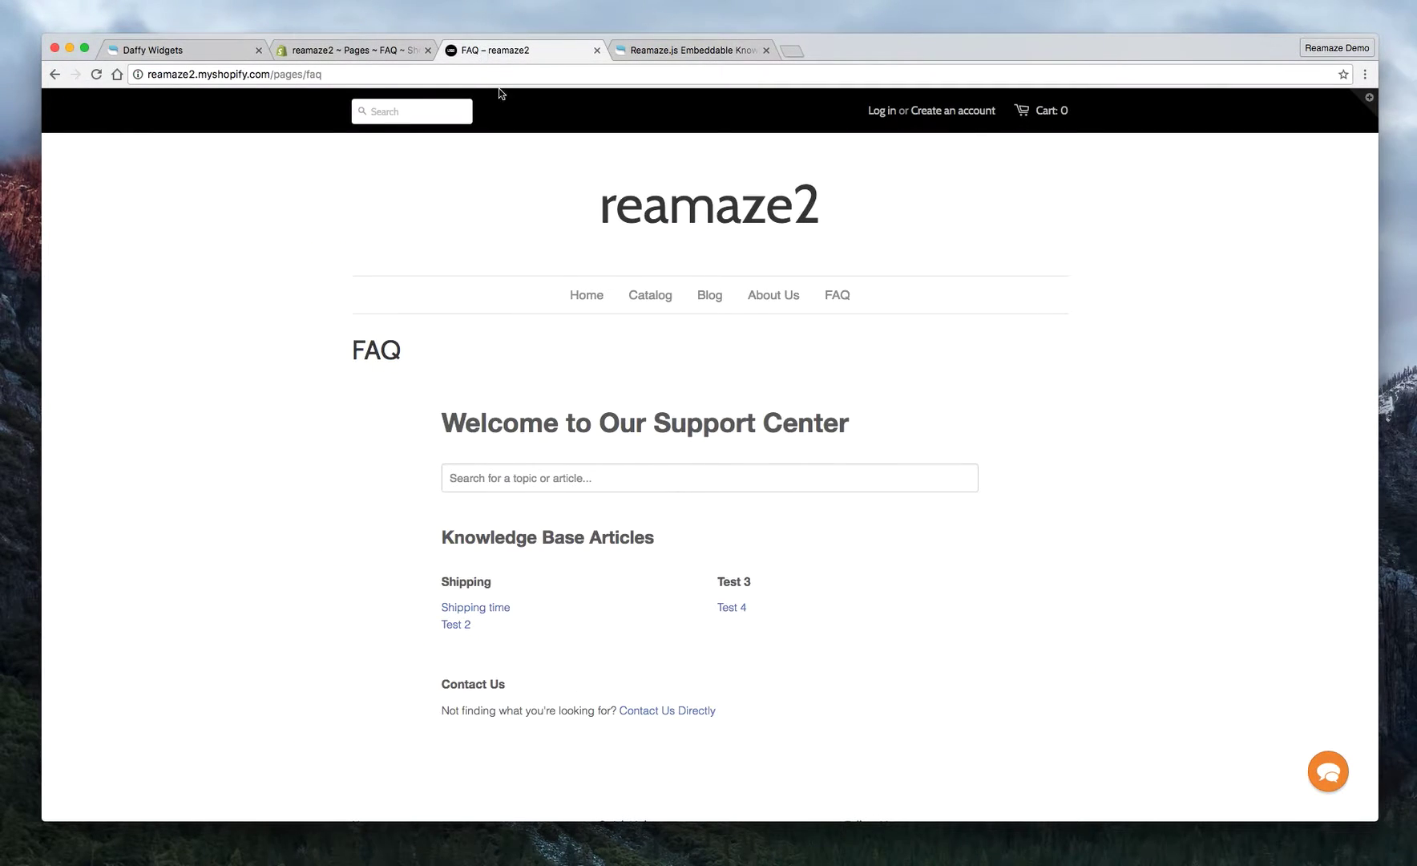
pyautogui.click(377, 51)
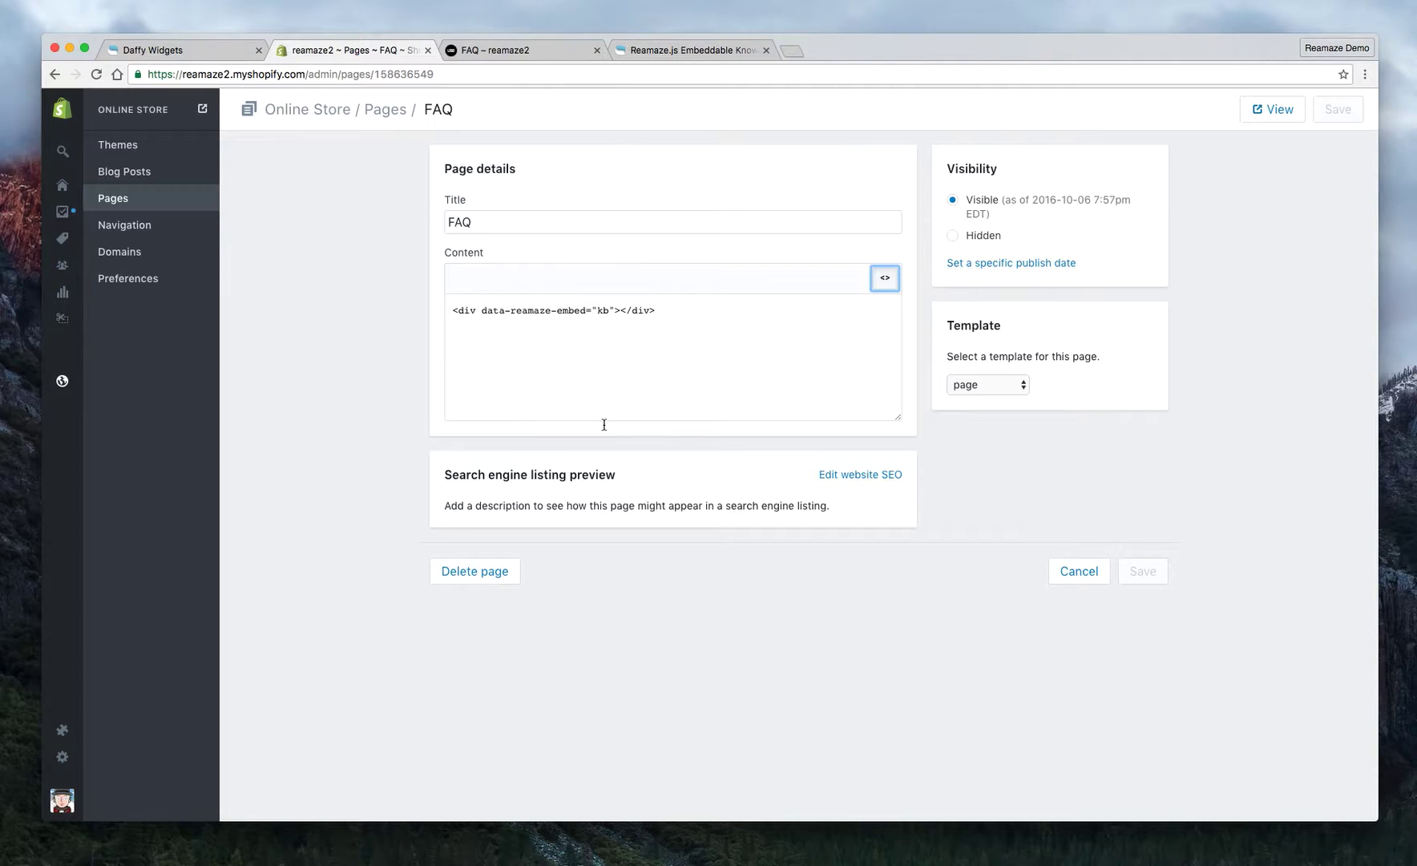